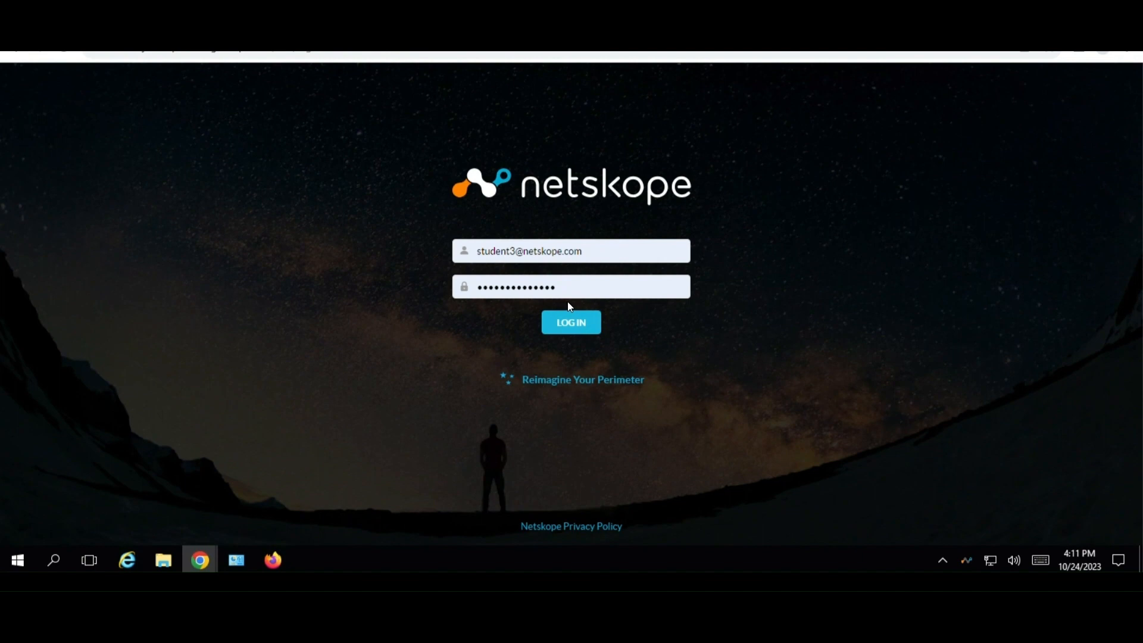
# Log in with the prefilled credentials and open the private apps list in the Security Cloud Platform app definition settings
pyautogui.click(572, 322)
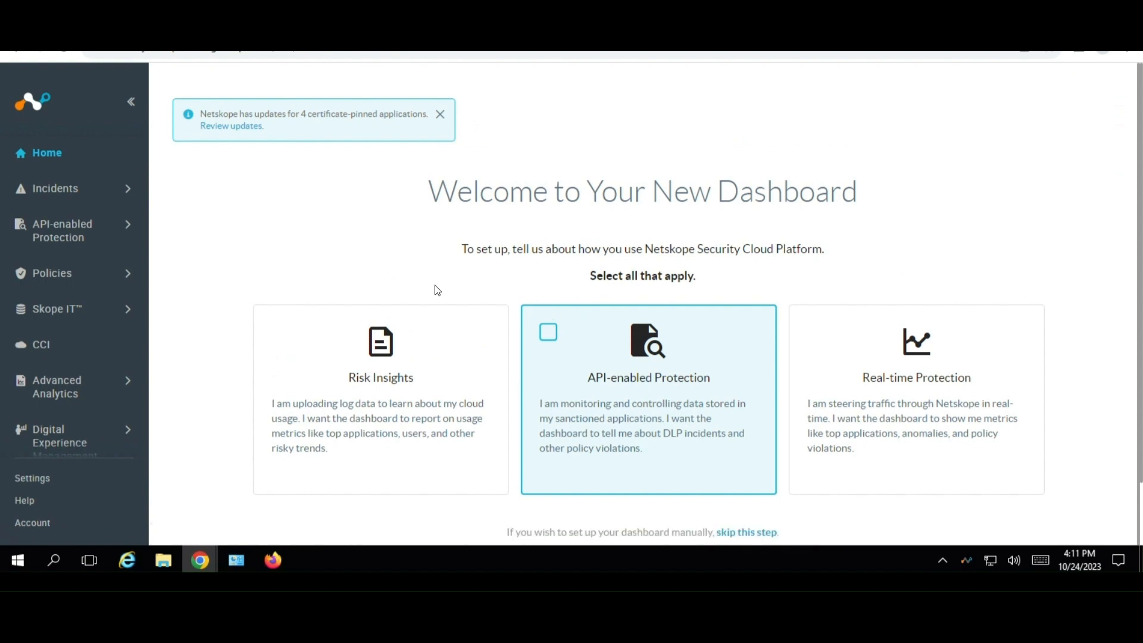
pyautogui.click(39, 477)
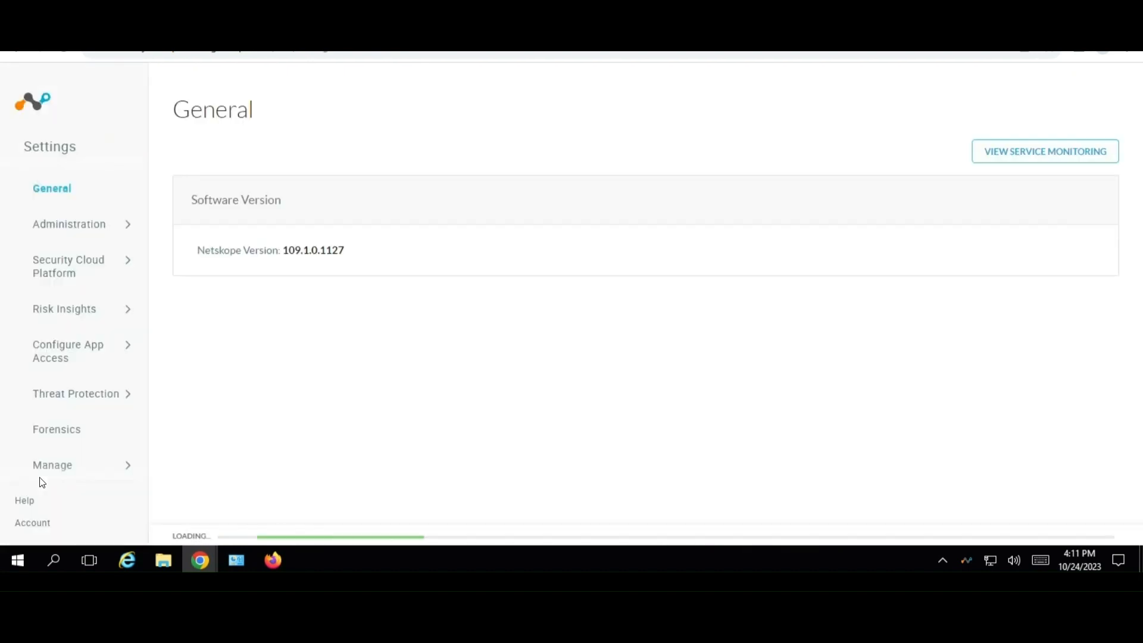
pyautogui.click(69, 275)
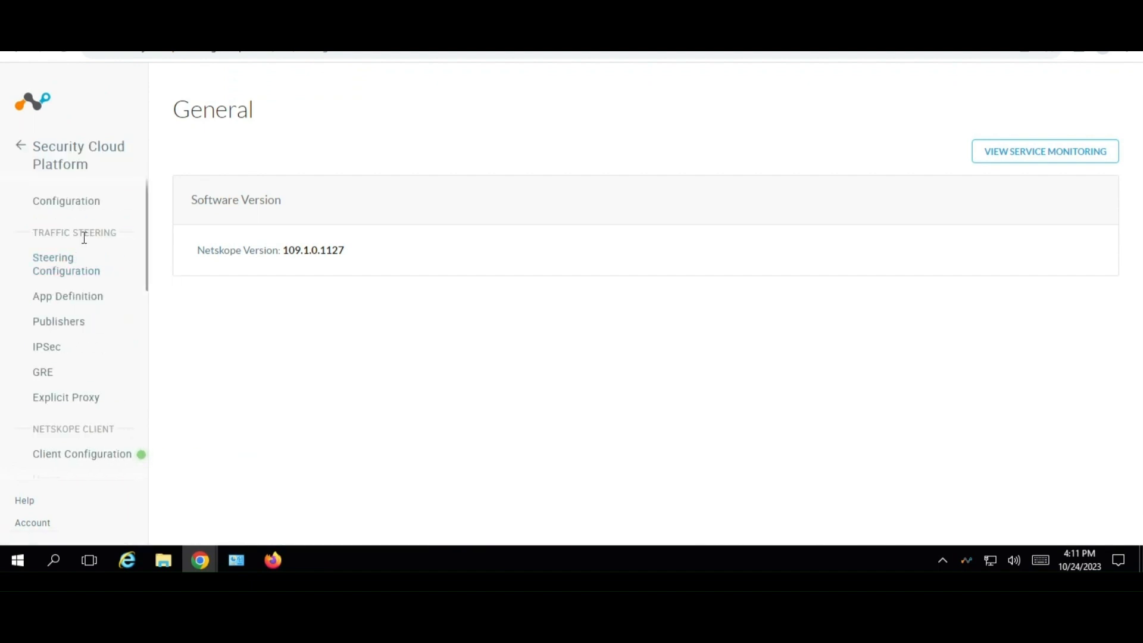
pyautogui.click(56, 308)
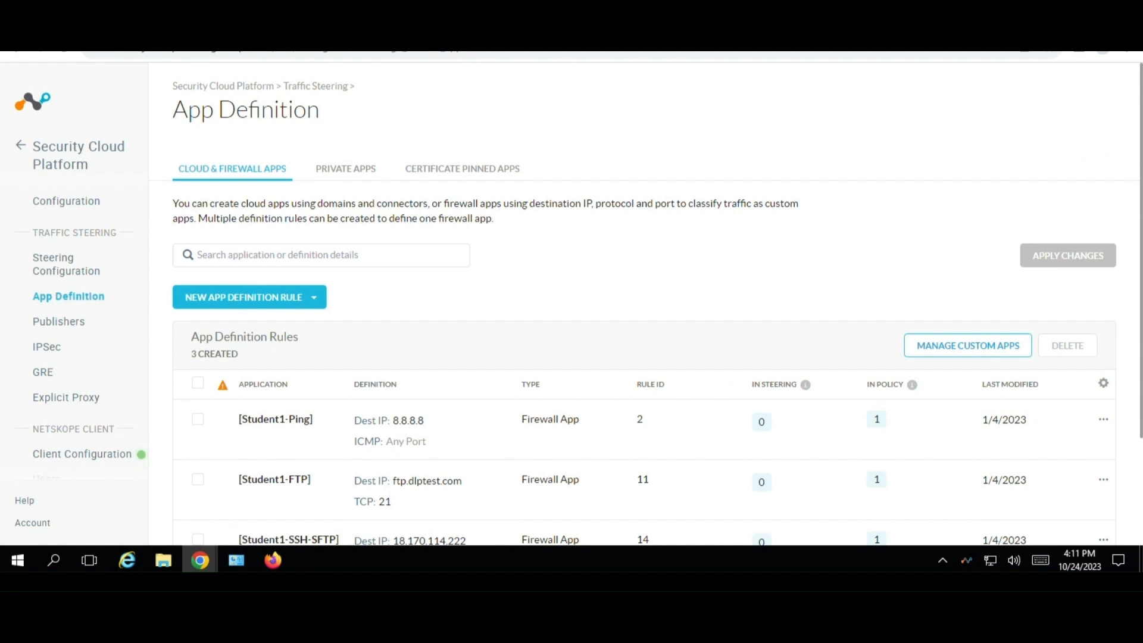
pyautogui.click(332, 173)
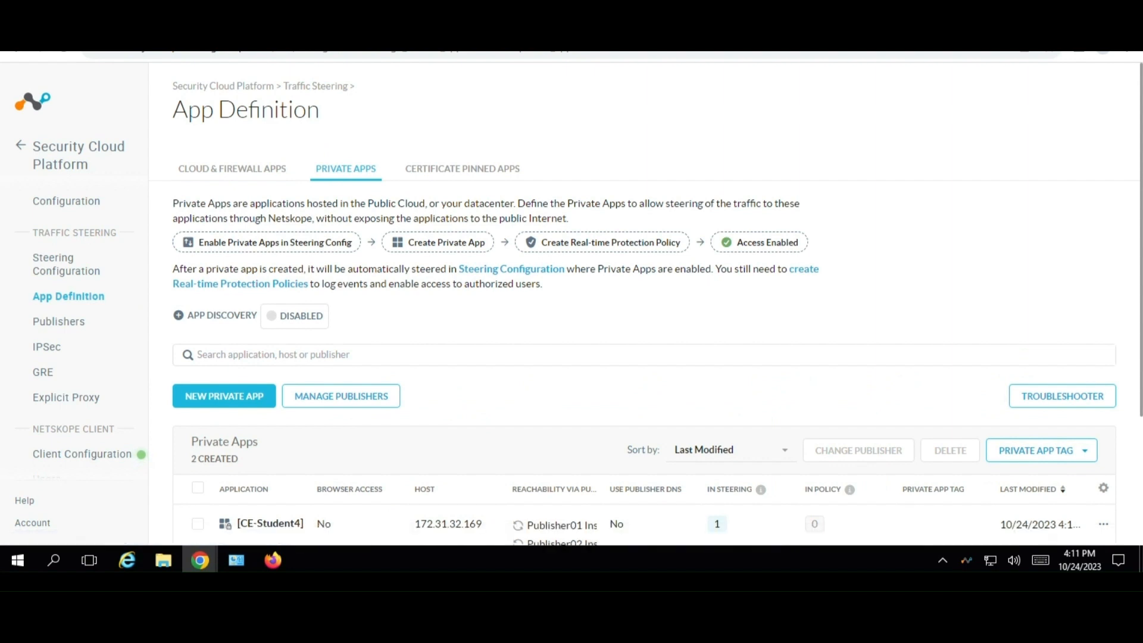
# Start a new private app named CE-Student3 with the host 192.168.3.10
pyautogui.click(235, 399)
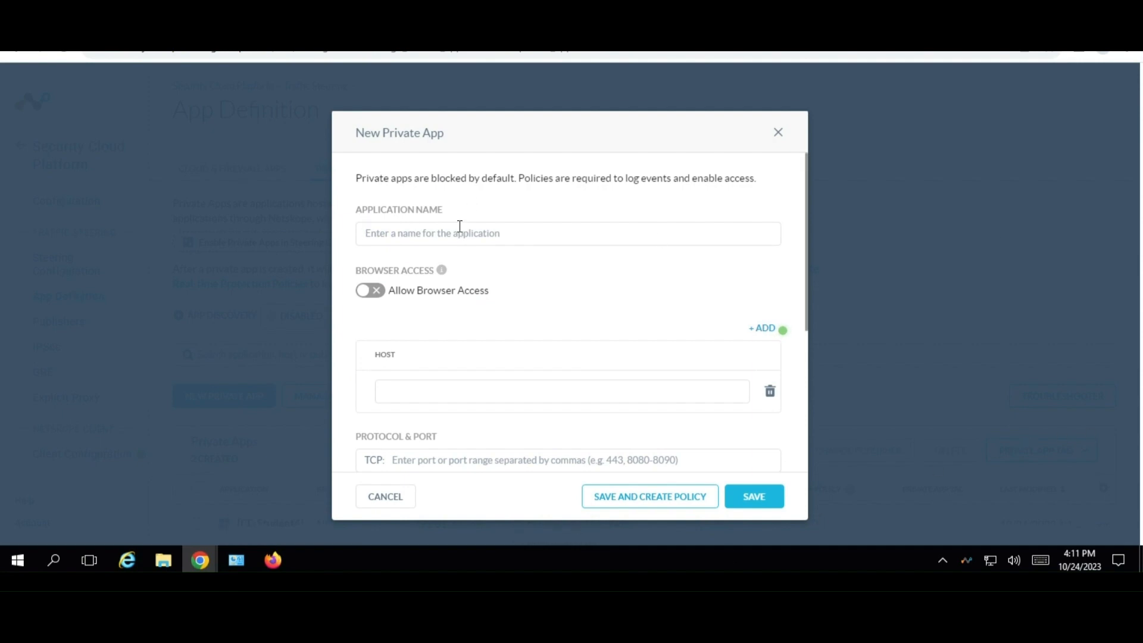
pyautogui.write('CE-Student')
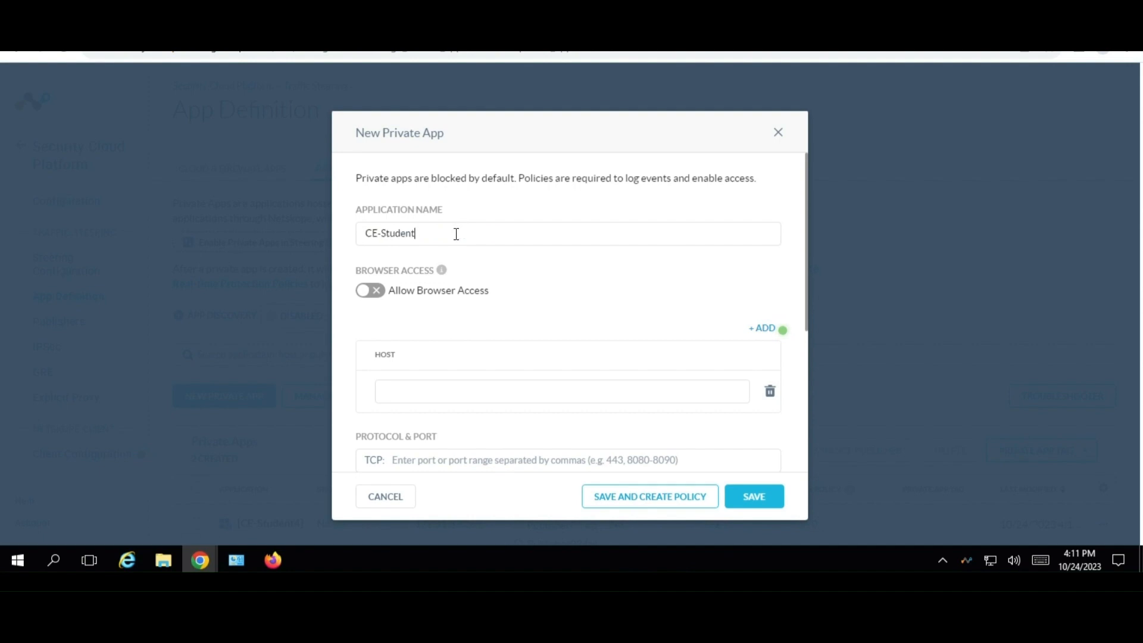
pyautogui.write('33')
pyautogui.press('BackSpace')
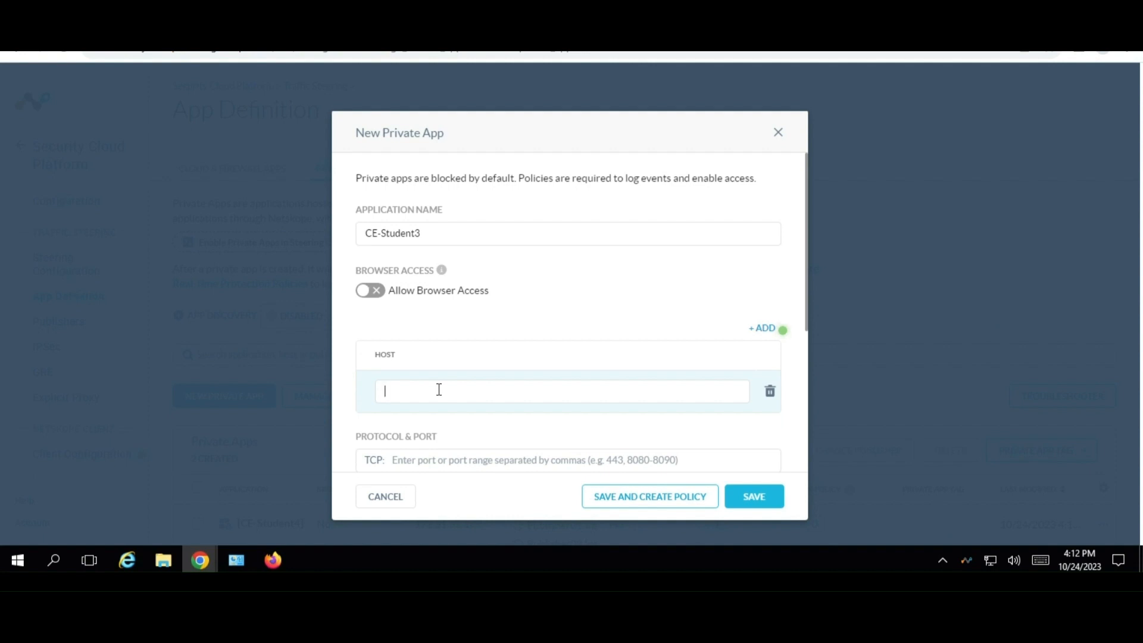
pyautogui.write('192.168.3.')
pyautogui.write('10')
# Set the new private app's TCP ports to 443,22
pyautogui.scroll(-3, 505, 436)
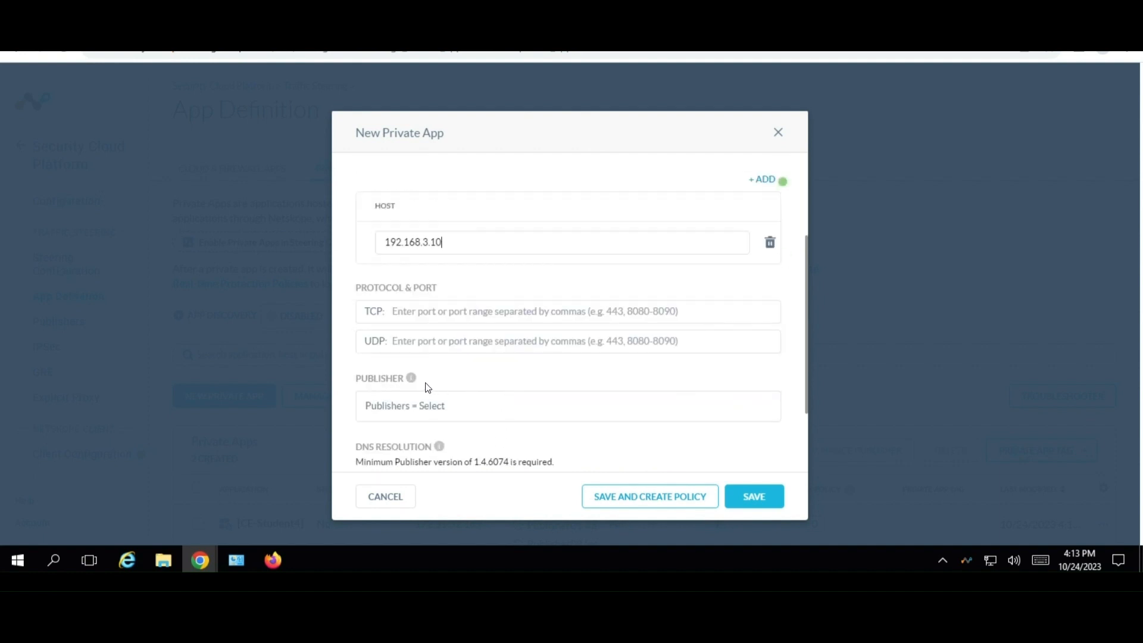
pyautogui.click(487, 312)
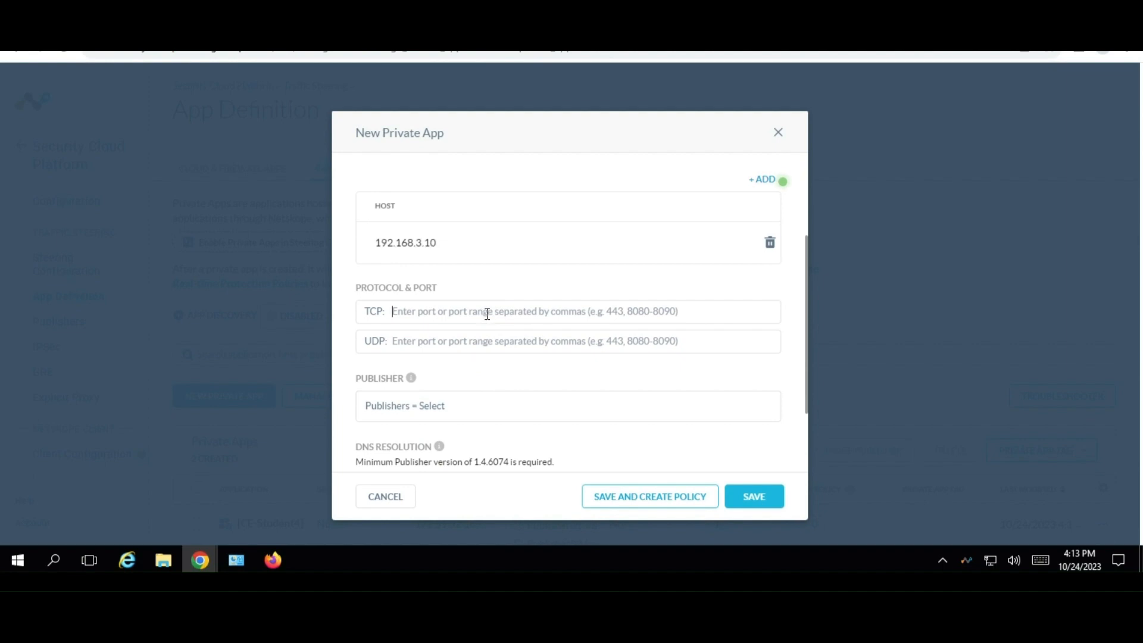
pyautogui.write('44')
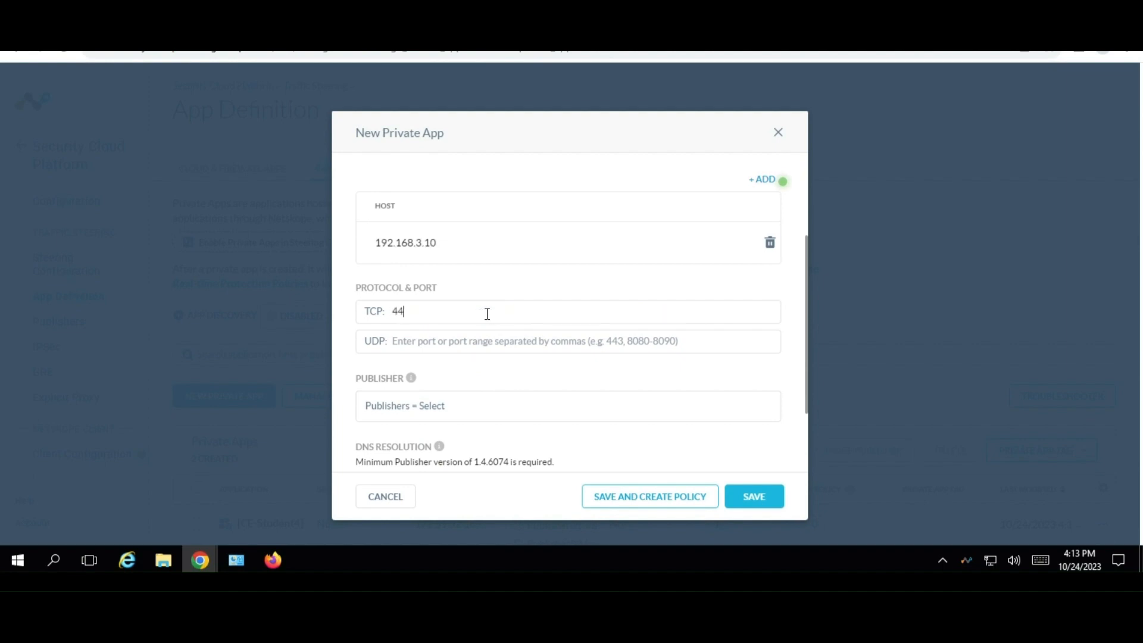
pyautogui.write('3,22')
# Assign Publisher01 Instructor and Publisher02 Instructor to the private app and save it
pyautogui.click(459, 408)
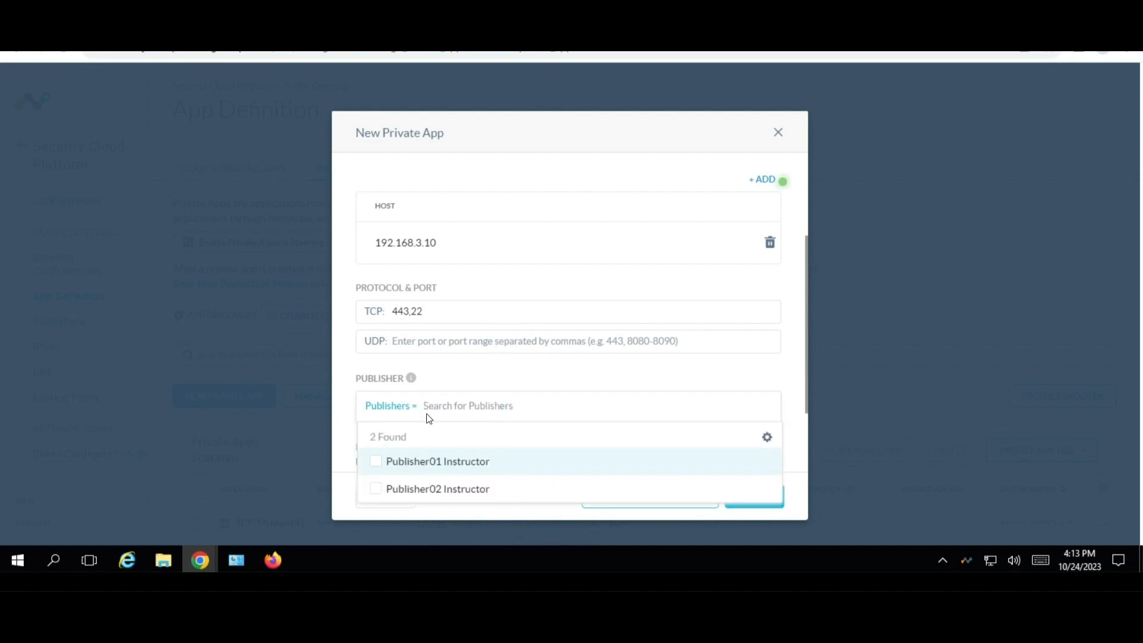
pyautogui.click(442, 466)
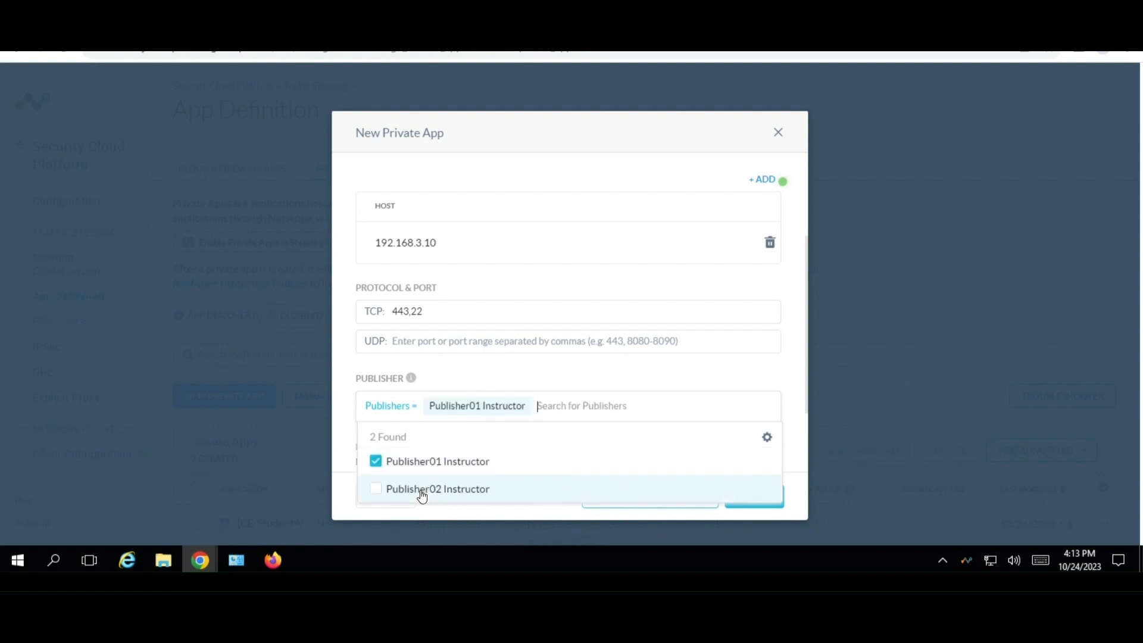
pyautogui.click(422, 495)
pyautogui.scroll(-2, 684, 329)
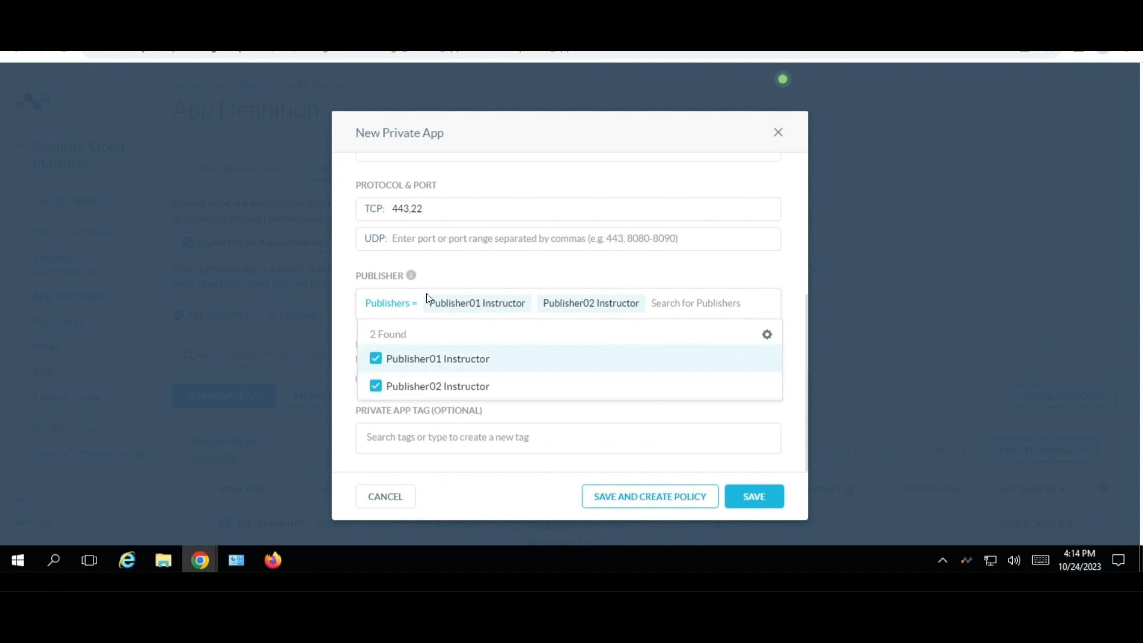
pyautogui.click(416, 431)
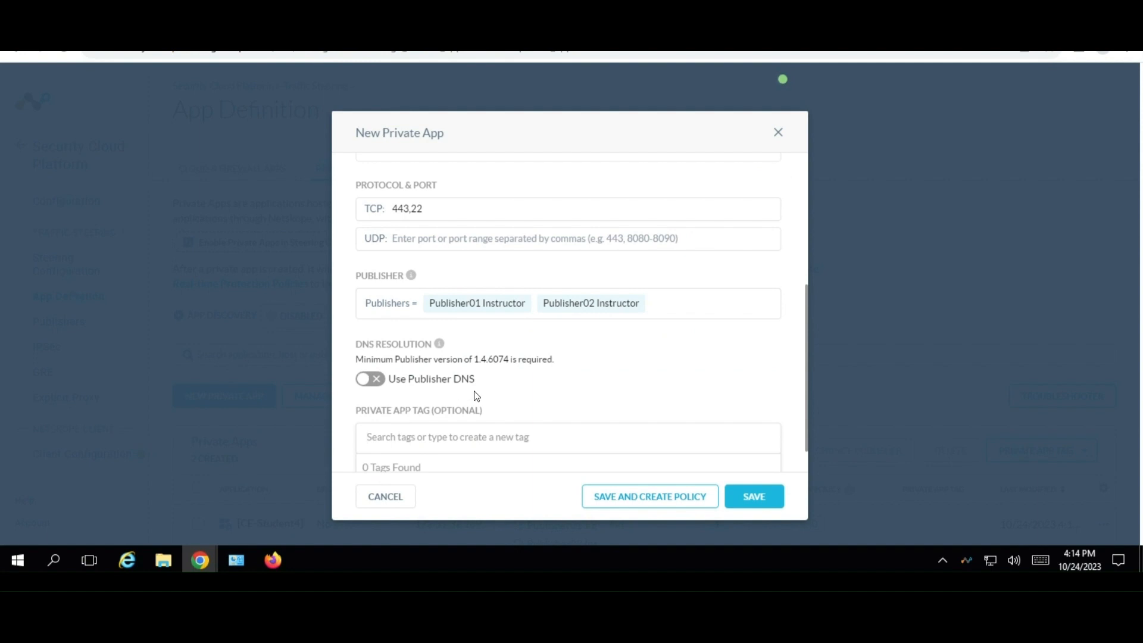
pyautogui.scroll(-1, 503, 390)
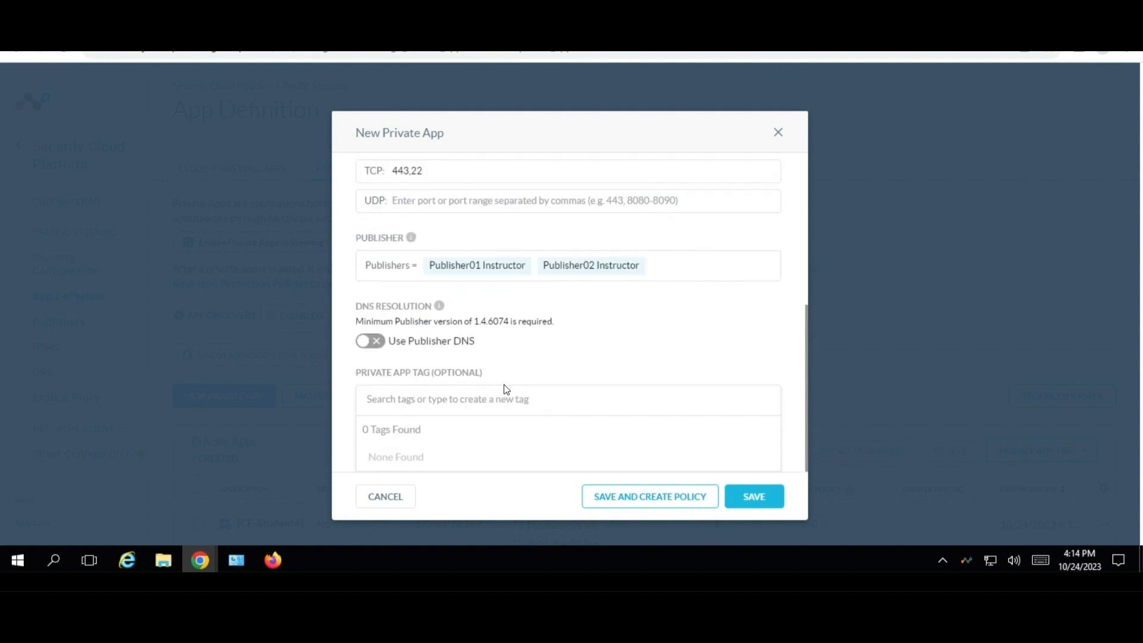
pyautogui.click(737, 504)
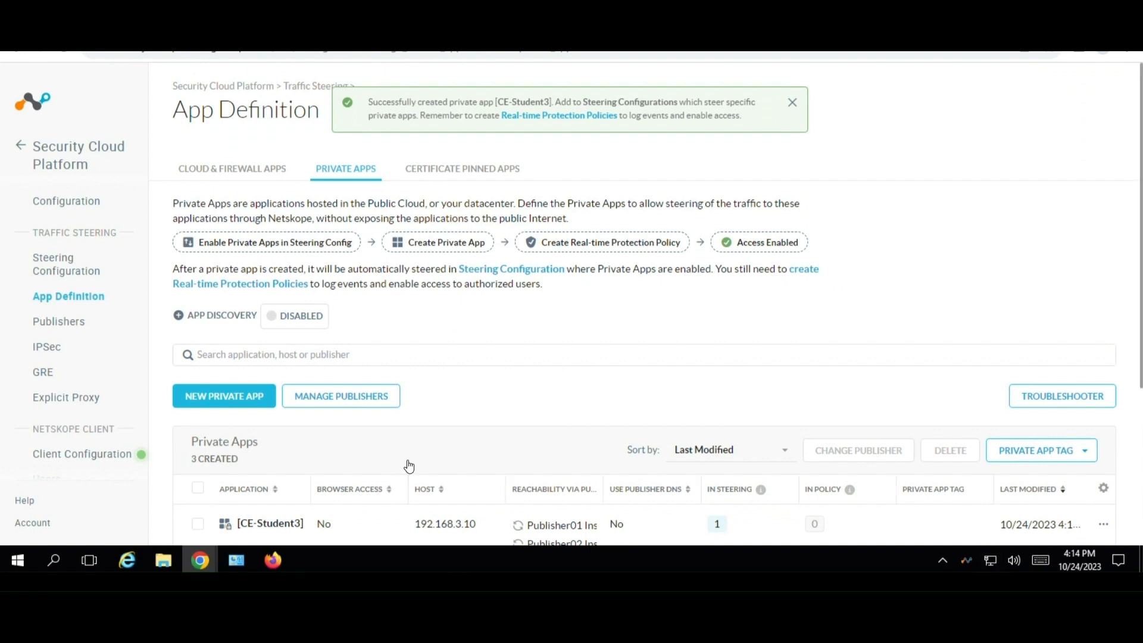
# Reload the private apps list and check the publisher reachability of CE-Student3
pyautogui.scroll(-3, 409, 466)
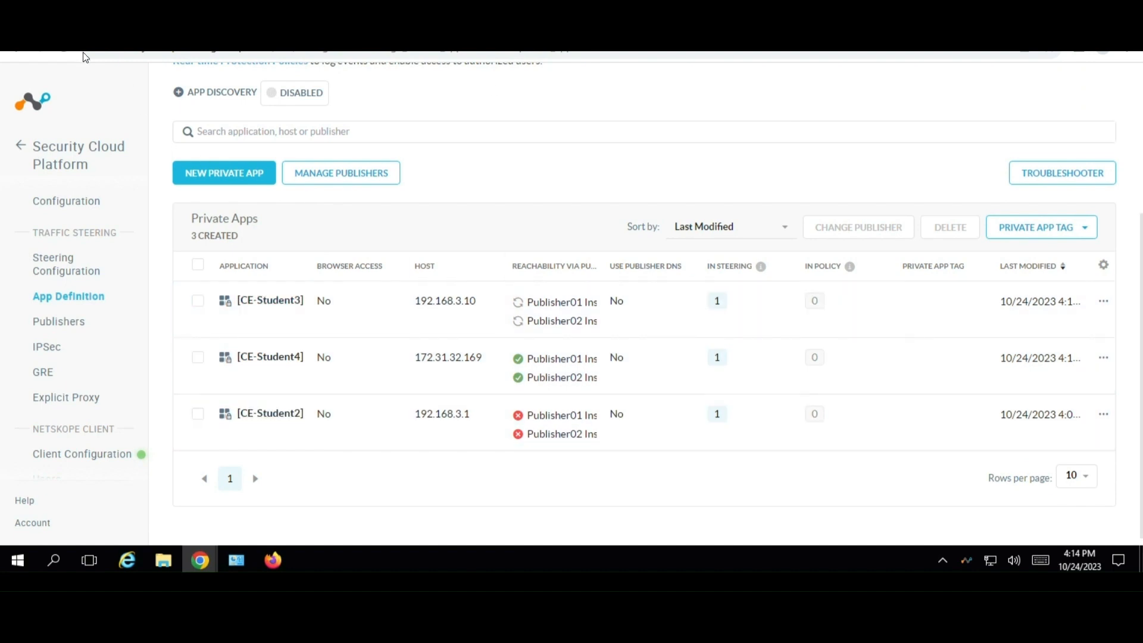
pyautogui.click(65, 55)
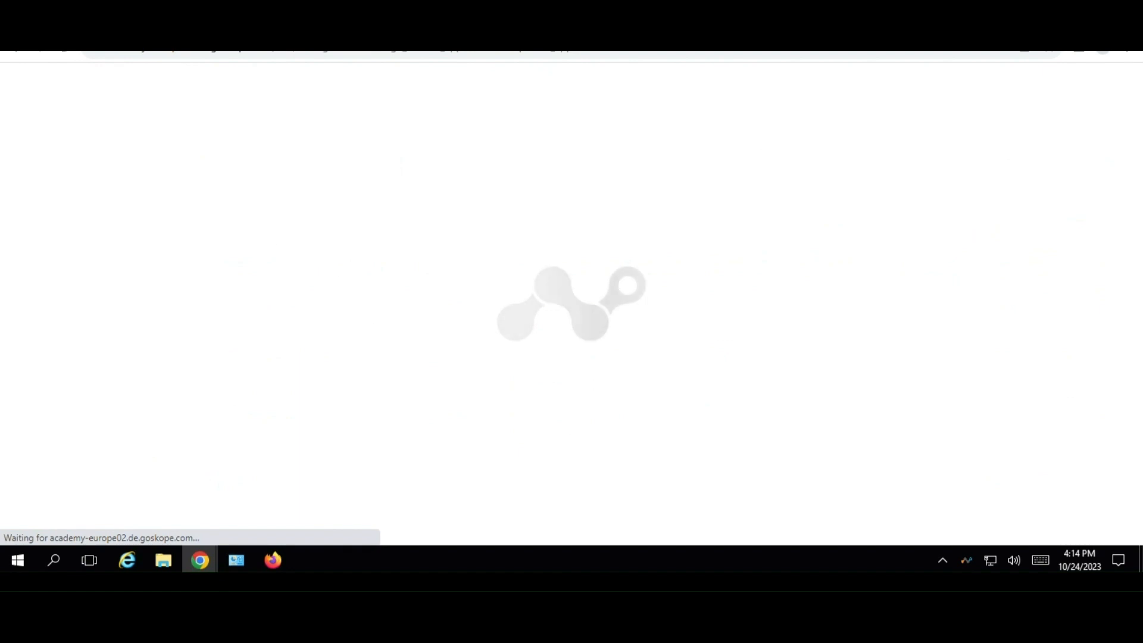
pyautogui.scroll(-3, 553, 477)
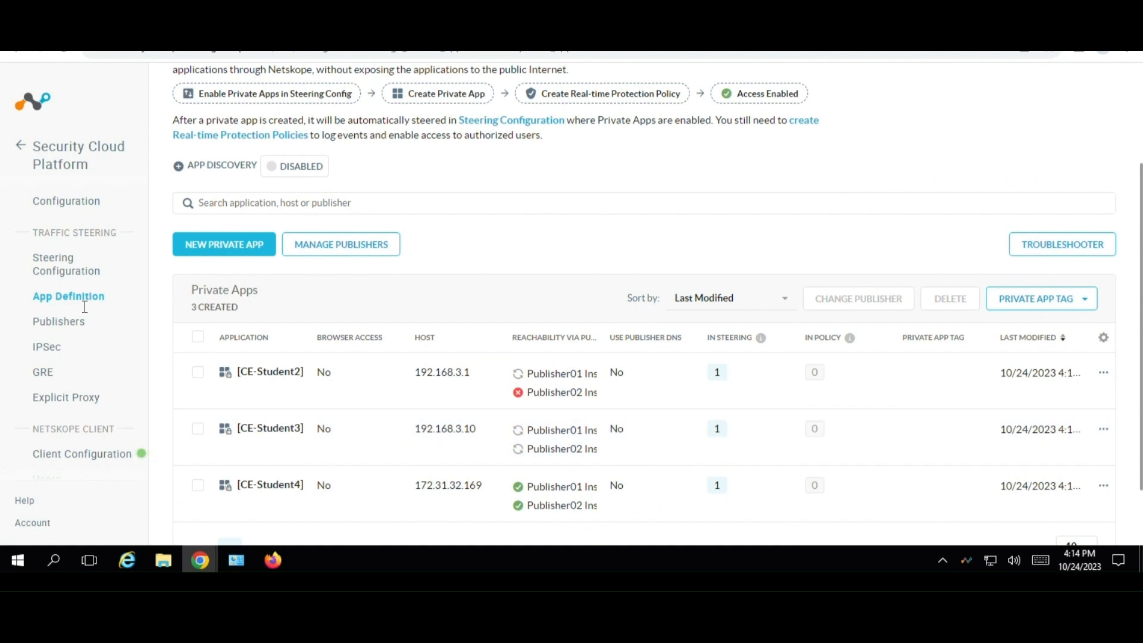
# Return to the home dashboard and start a new Private App Access policy under Real-time Protection
pyautogui.scroll(3, 56, 265)
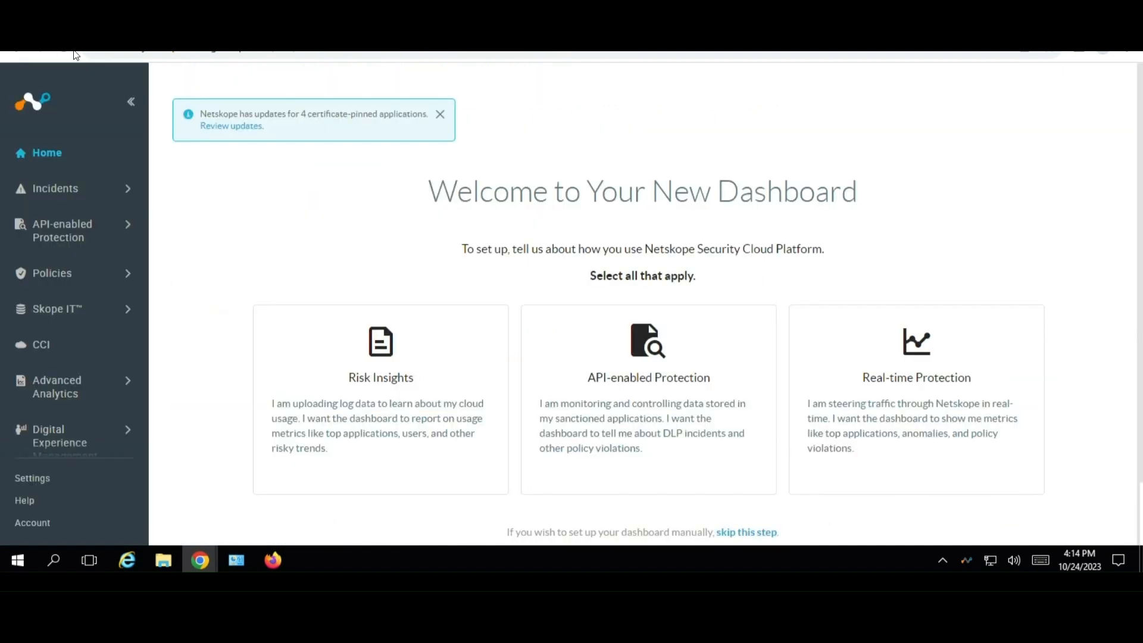
pyautogui.click(60, 280)
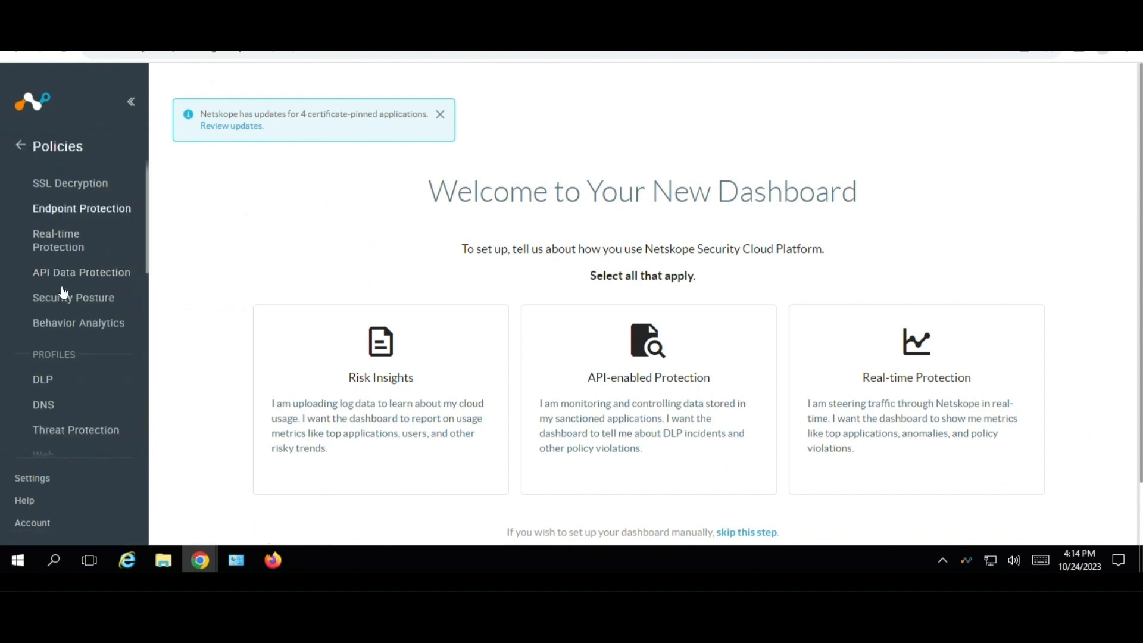
pyautogui.click(60, 258)
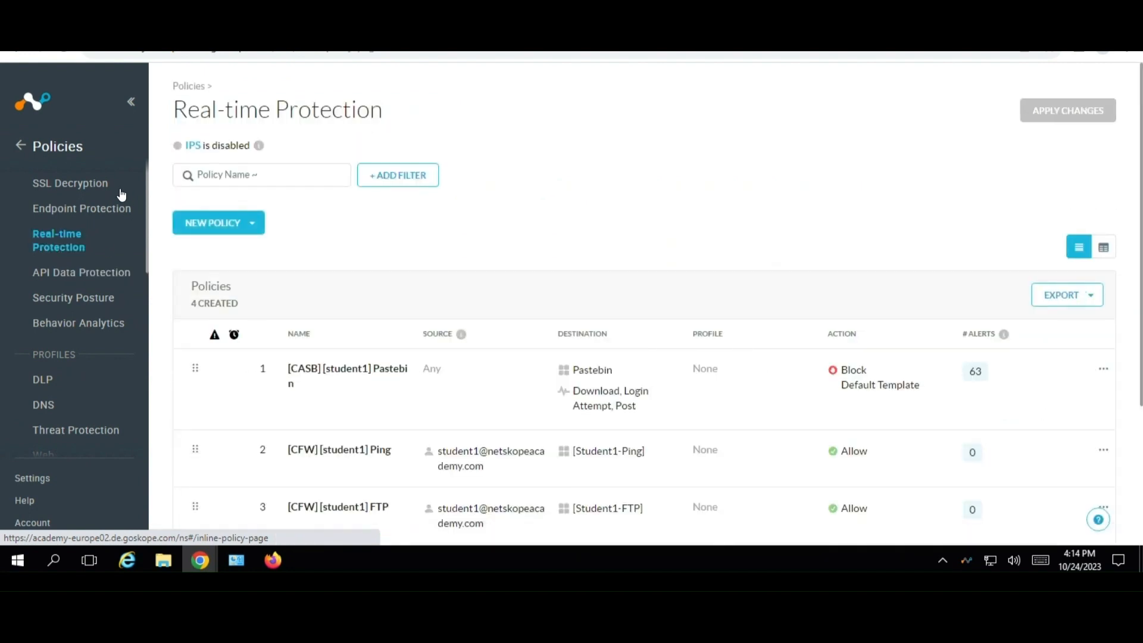
pyautogui.click(213, 228)
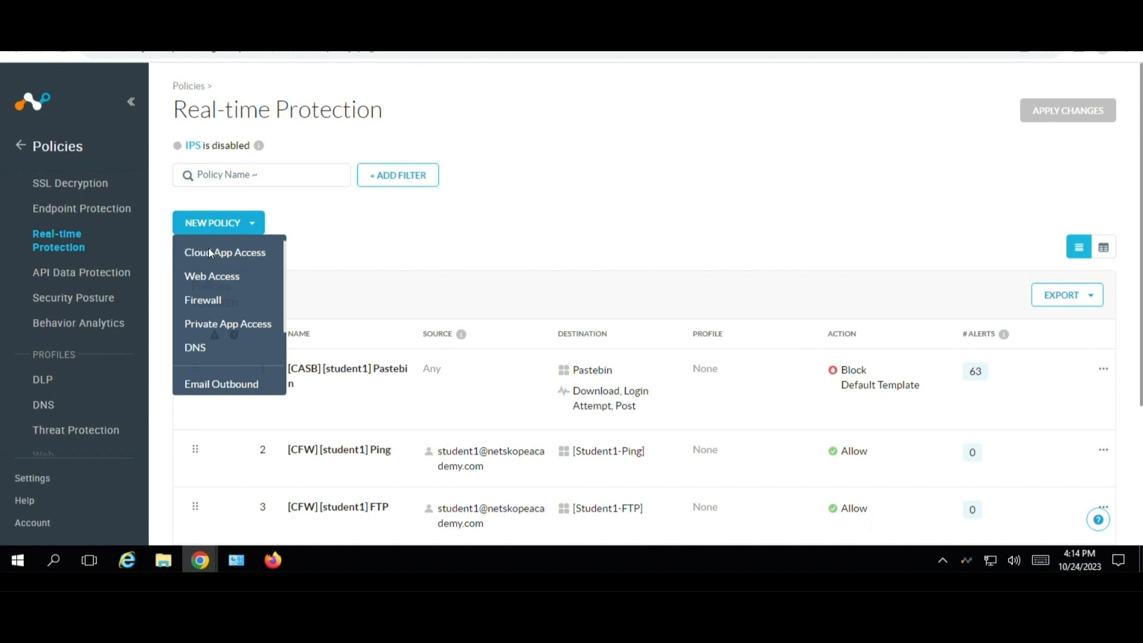
pyautogui.click(227, 327)
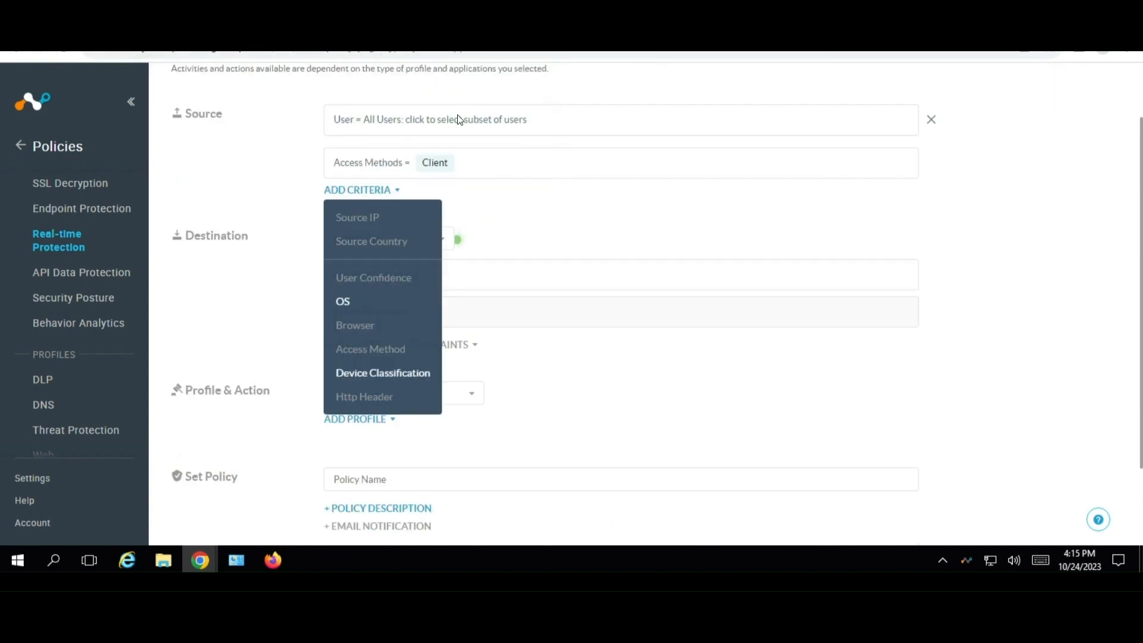
# Restrict the policy's source to the student 3 user account in the nsci-training domain
pyautogui.click(459, 119)
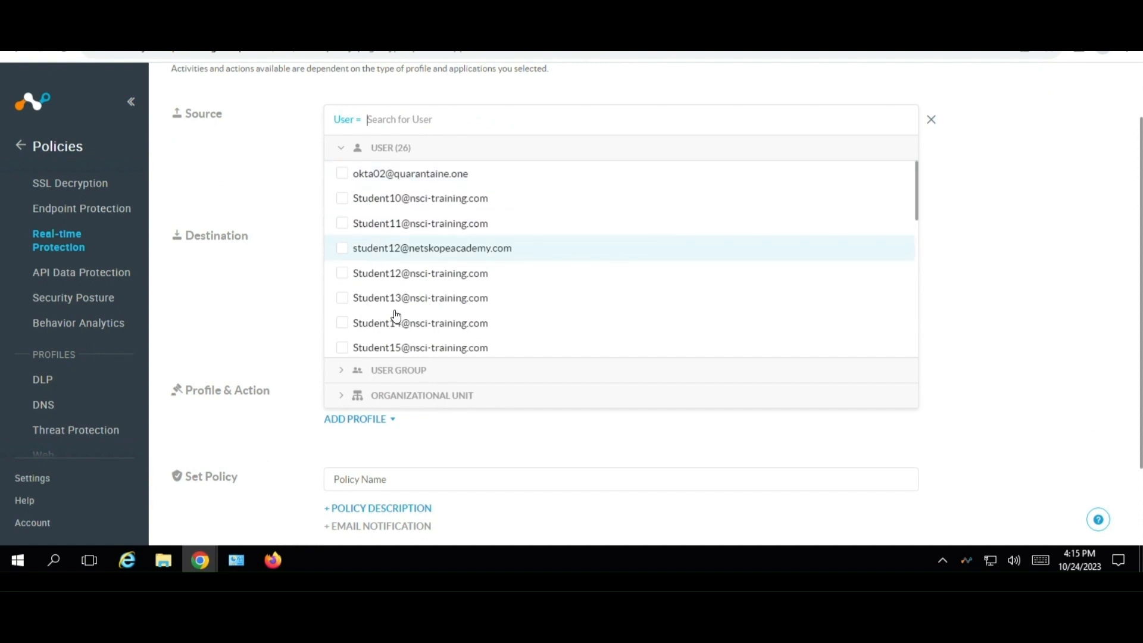
pyautogui.scroll(-1, 411, 288)
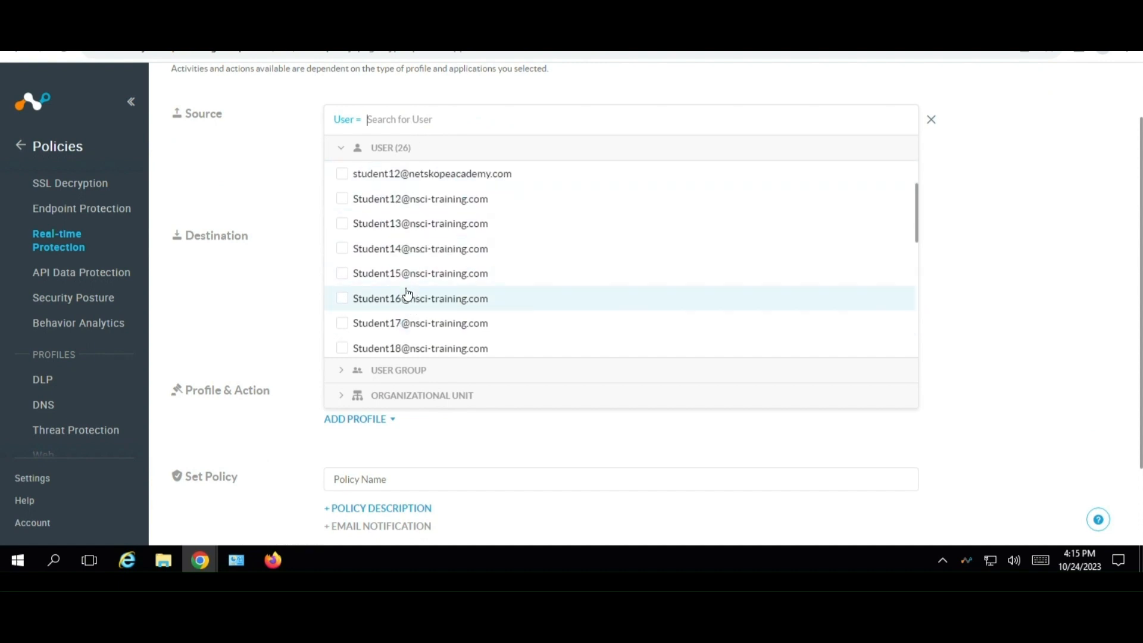
pyautogui.scroll(1, 410, 274)
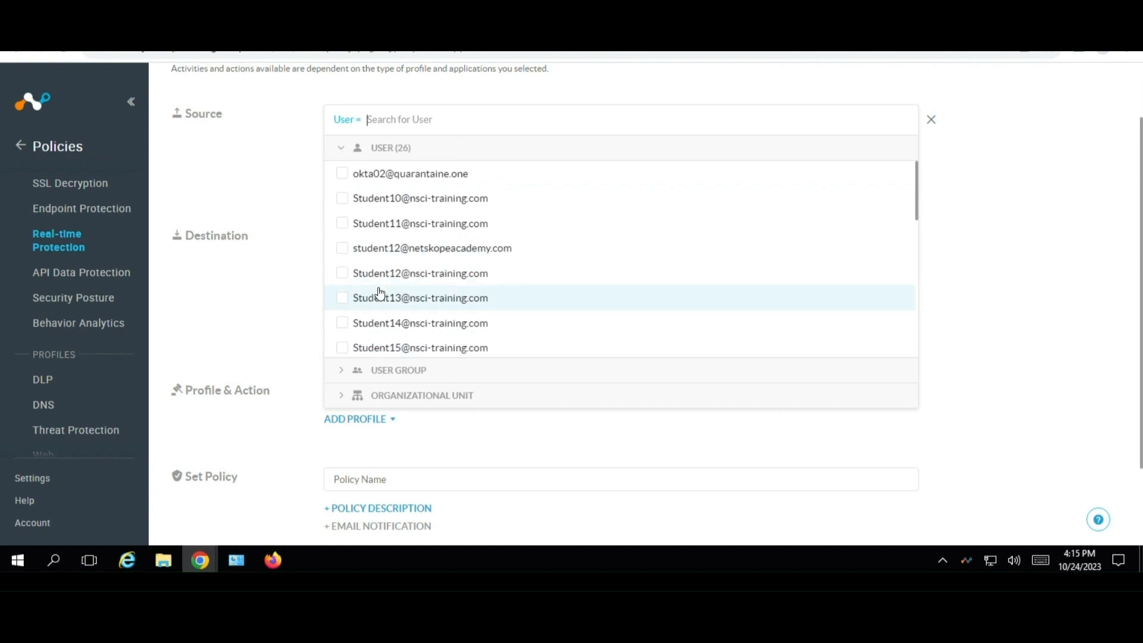
pyautogui.scroll(-1, 410, 309)
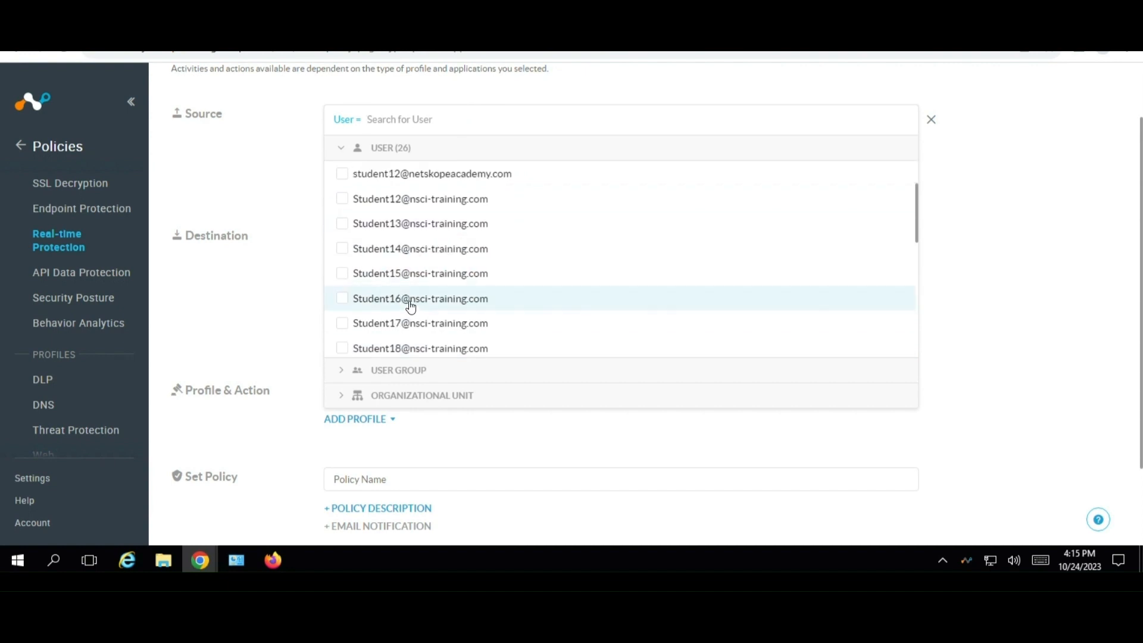
pyautogui.scroll(-3, 410, 307)
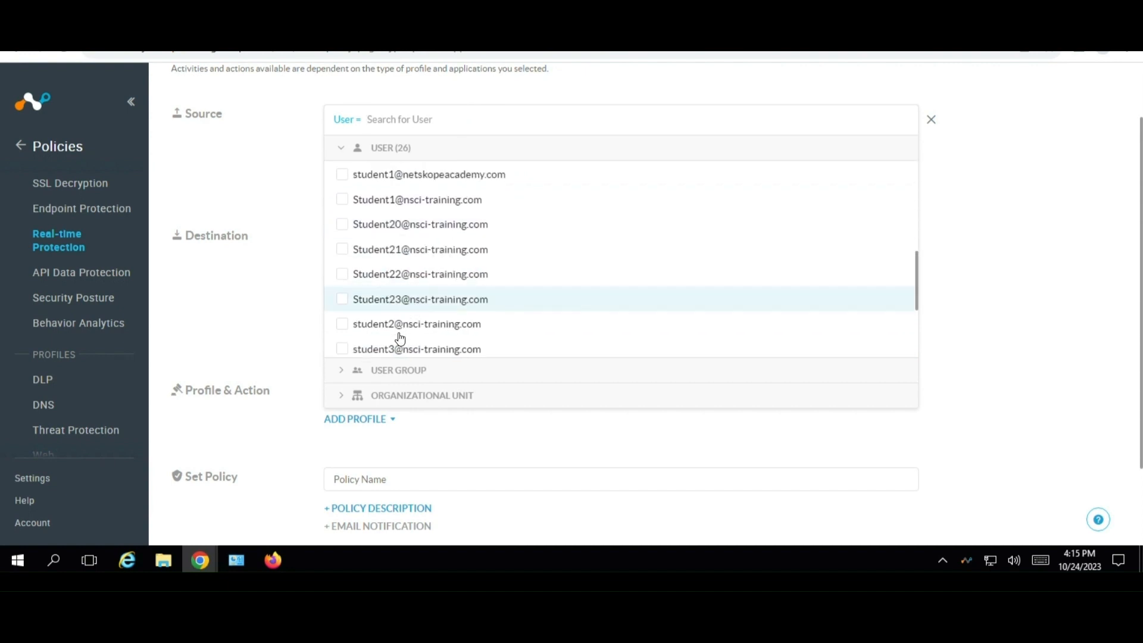
pyautogui.click(349, 352)
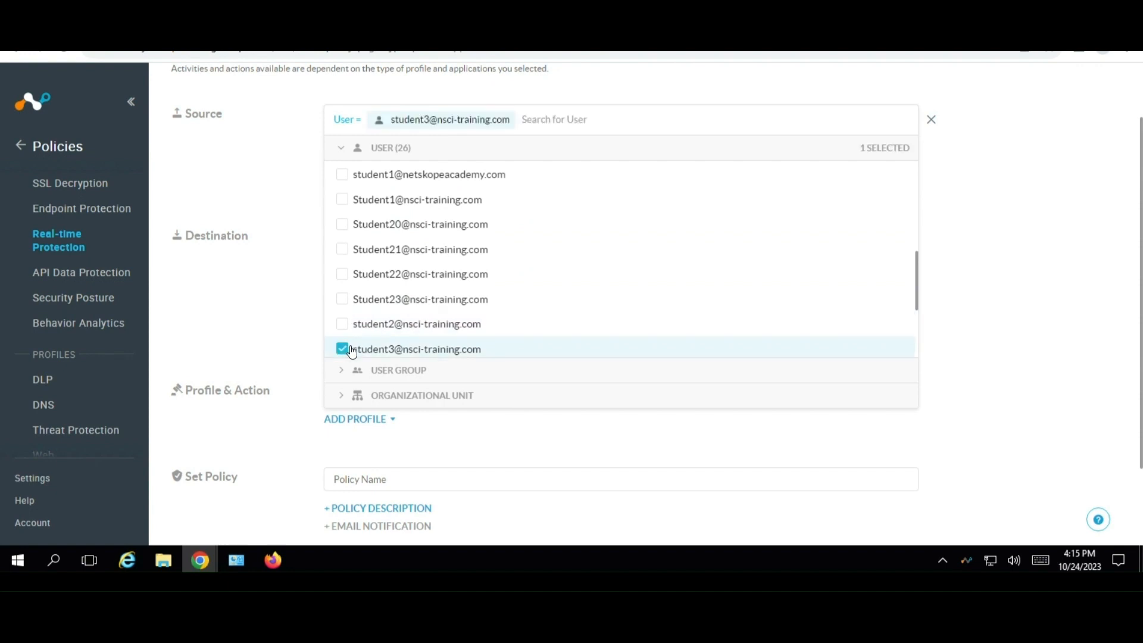
pyautogui.click(979, 210)
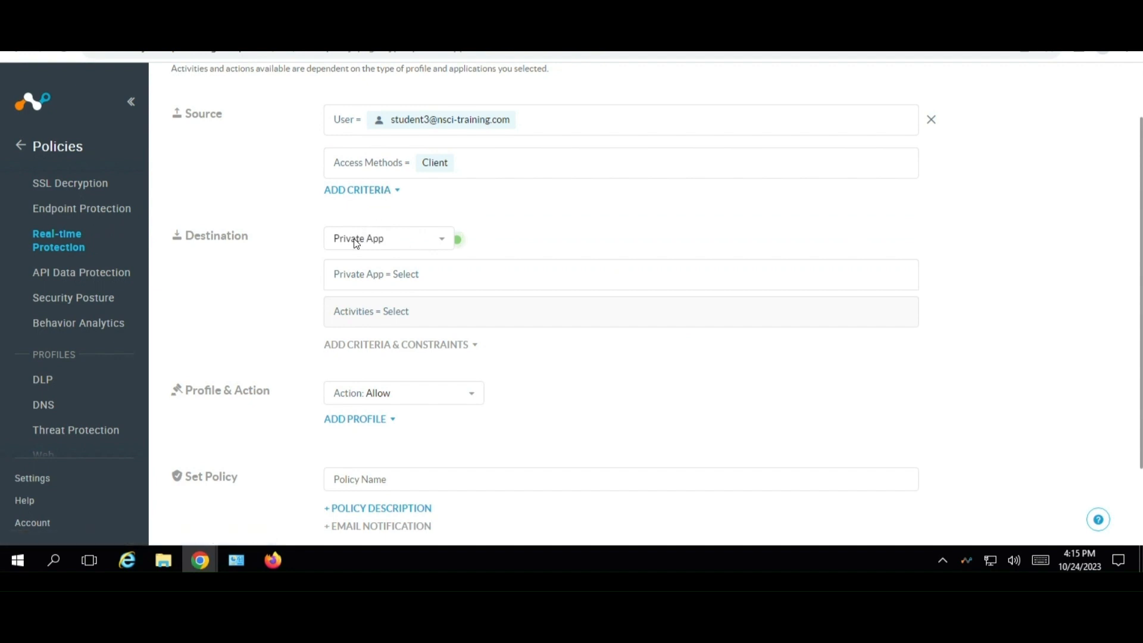
# Set the policy's destination private app to CE-Student3
pyautogui.click(415, 278)
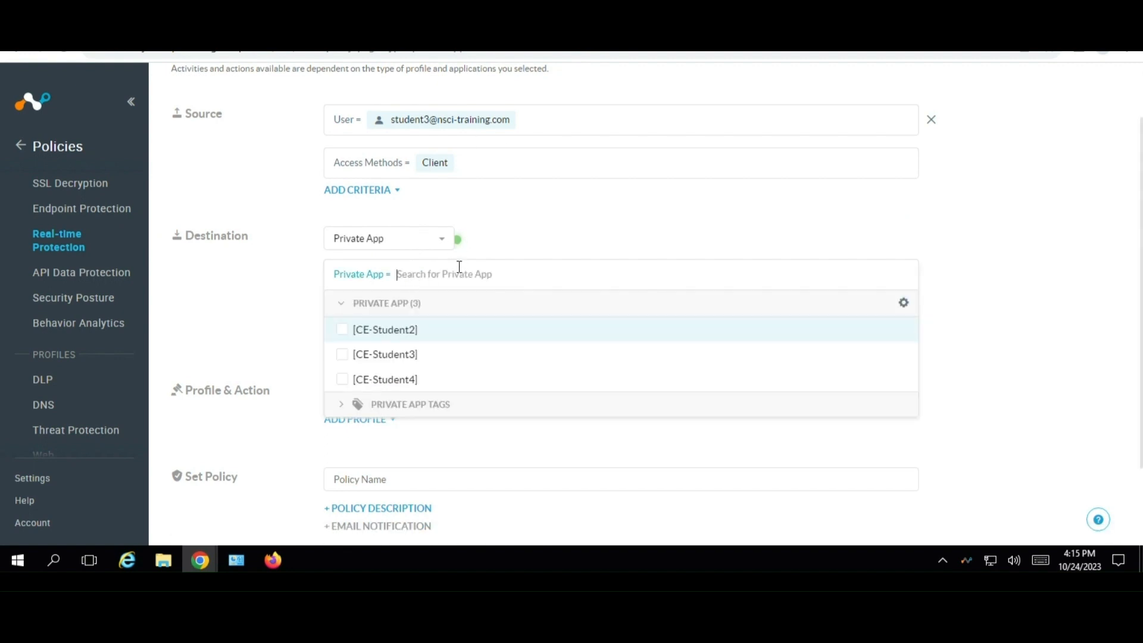
pyautogui.click(398, 355)
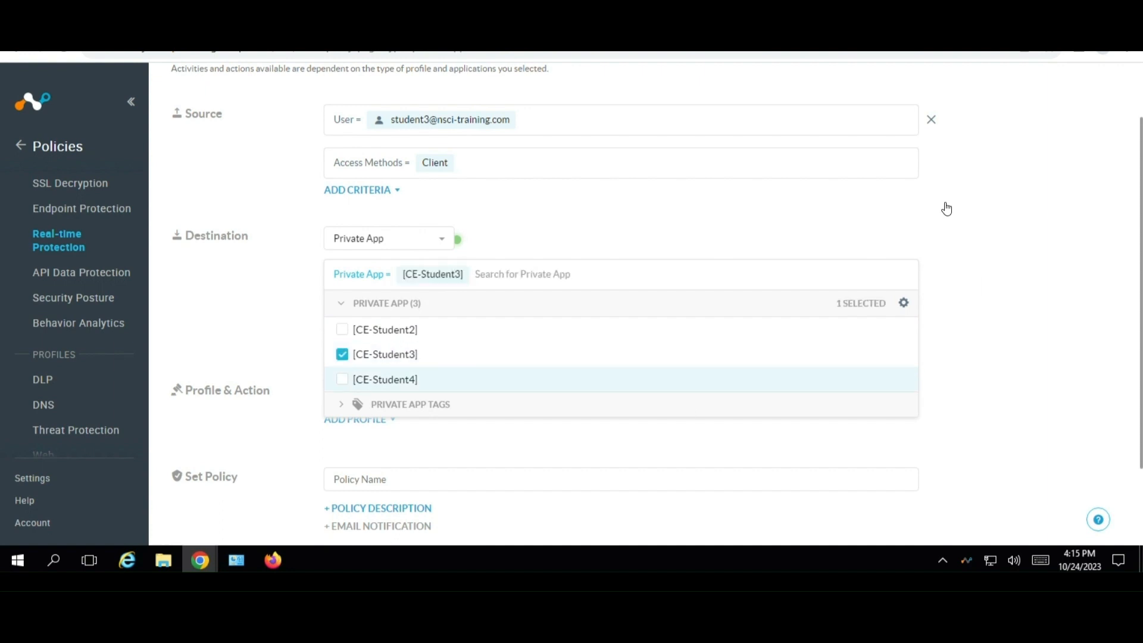
pyautogui.click(863, 200)
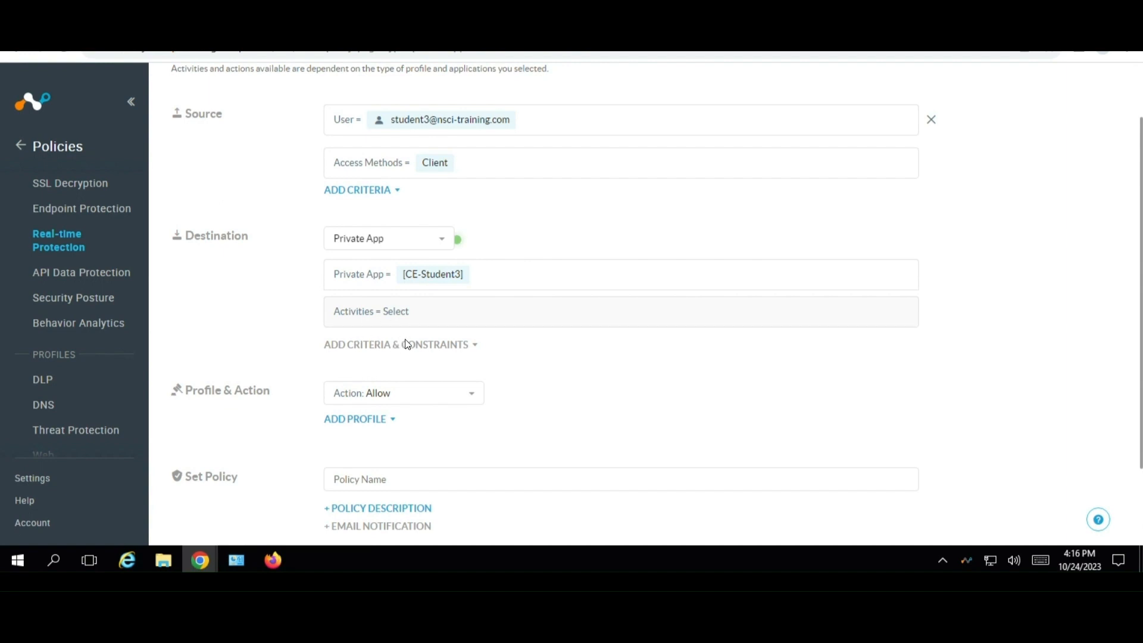
# Name the real-time protection policy Student3, keeping its action as Allow
pyautogui.scroll(-1, 480, 385)
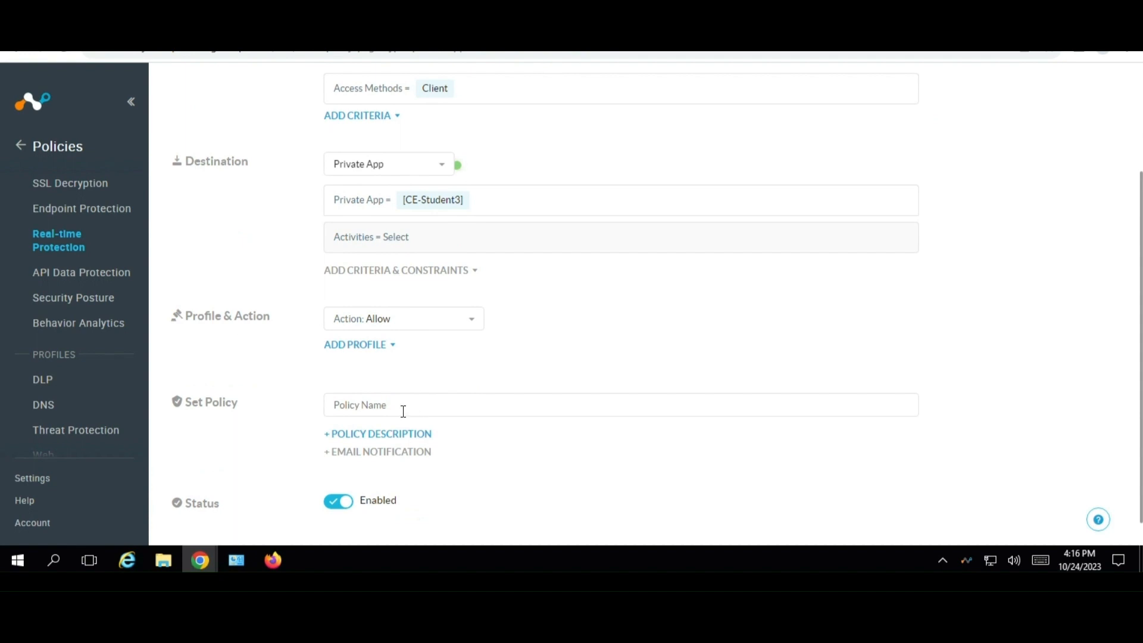
pyautogui.write('Student3')
pyautogui.scroll(-1, 343, 531)
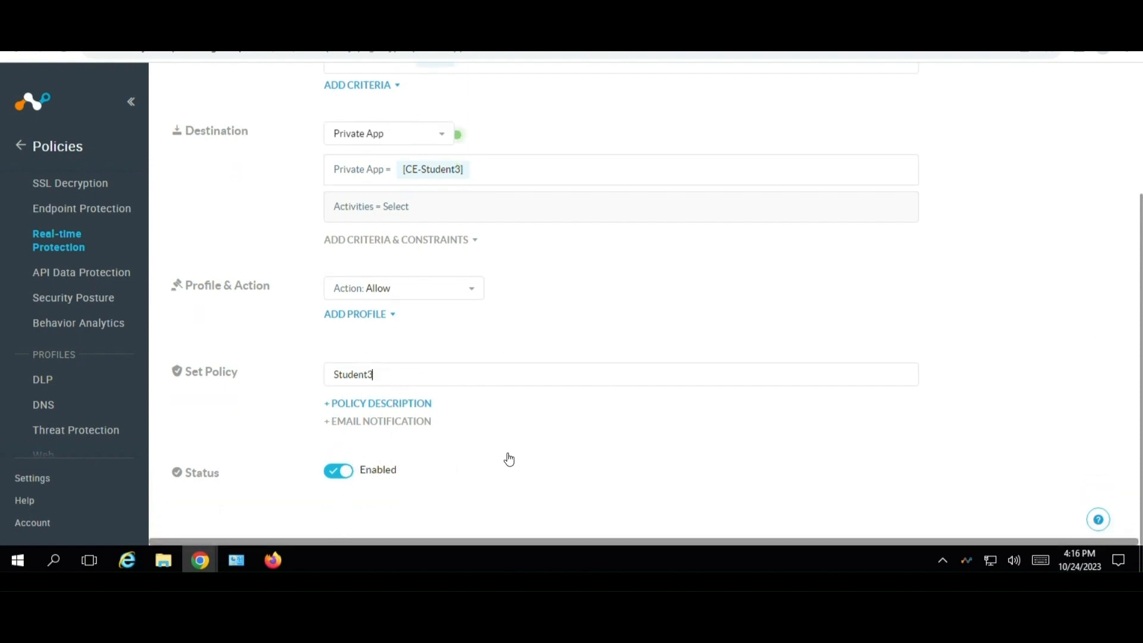
pyautogui.scroll(3, 983, 346)
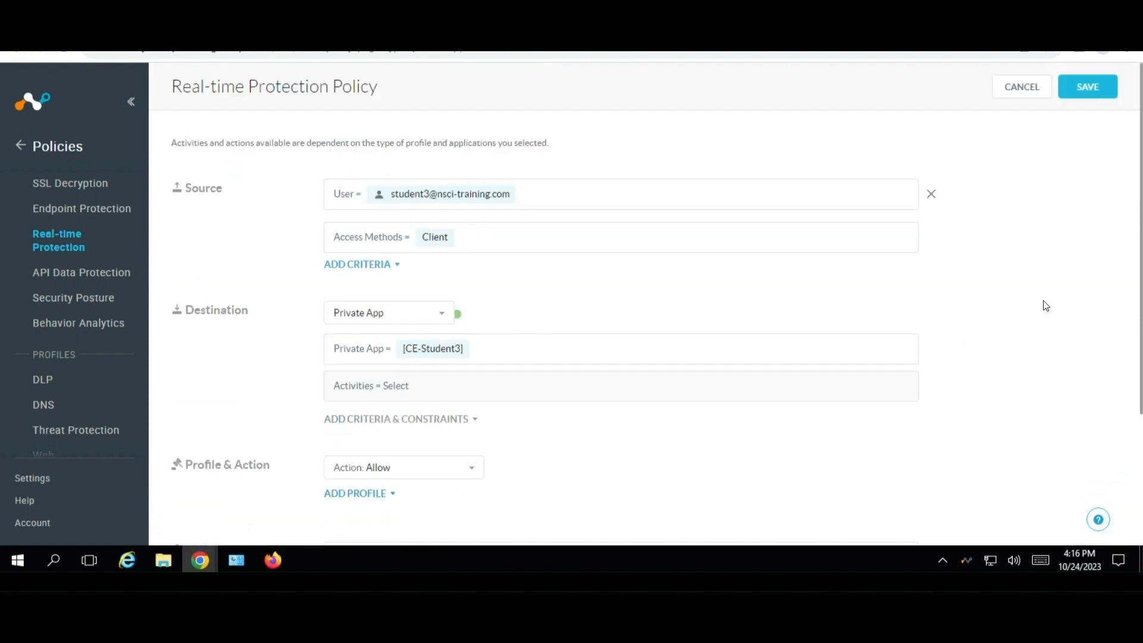
# Save the Student3 policy to the top of the policy list and apply the pending changes
pyautogui.click(1085, 93)
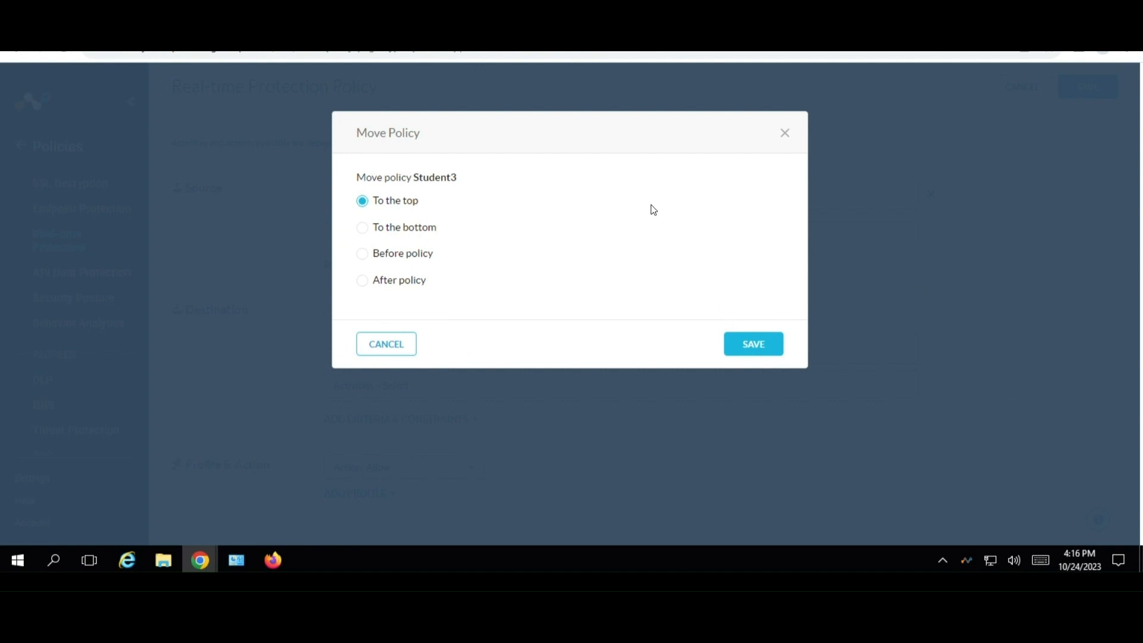
pyautogui.click(754, 346)
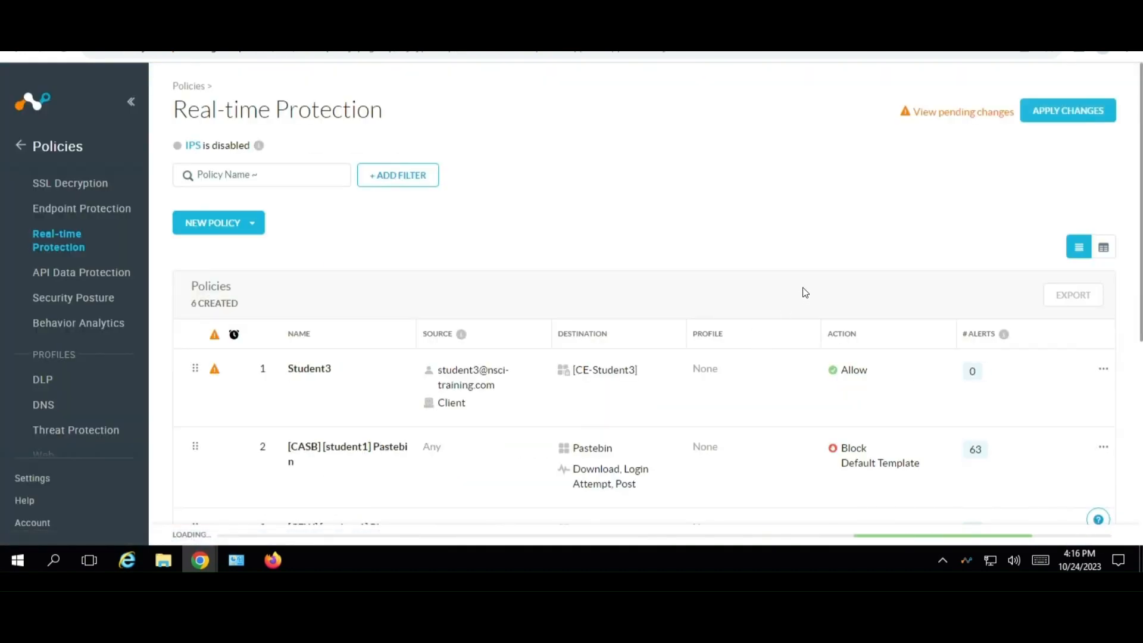
pyautogui.click(1087, 109)
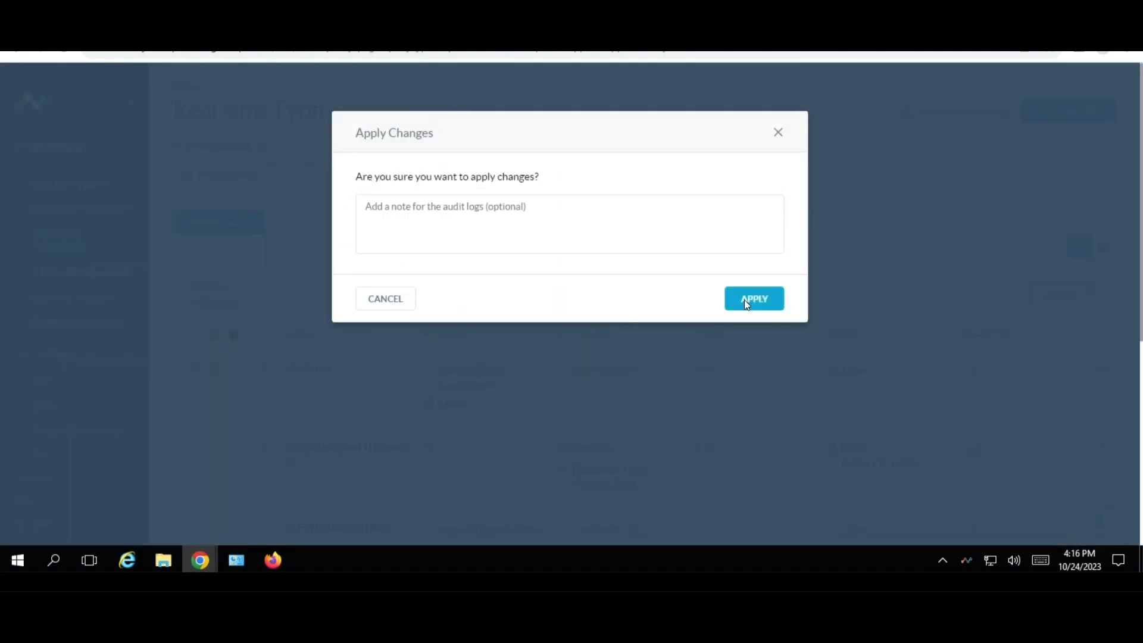
pyautogui.click(745, 300)
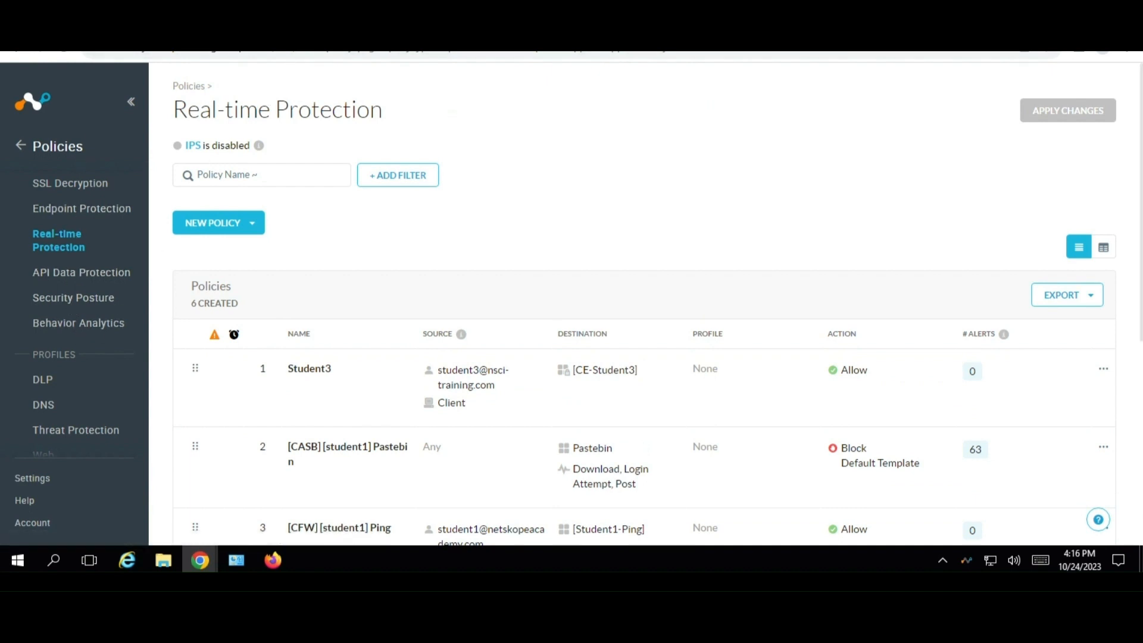
# Return to the private apps list, reload it and recheck the publisher reachability of CE-Student3
pyautogui.click(298, 26)
pyautogui.scroll(-3, 451, 393)
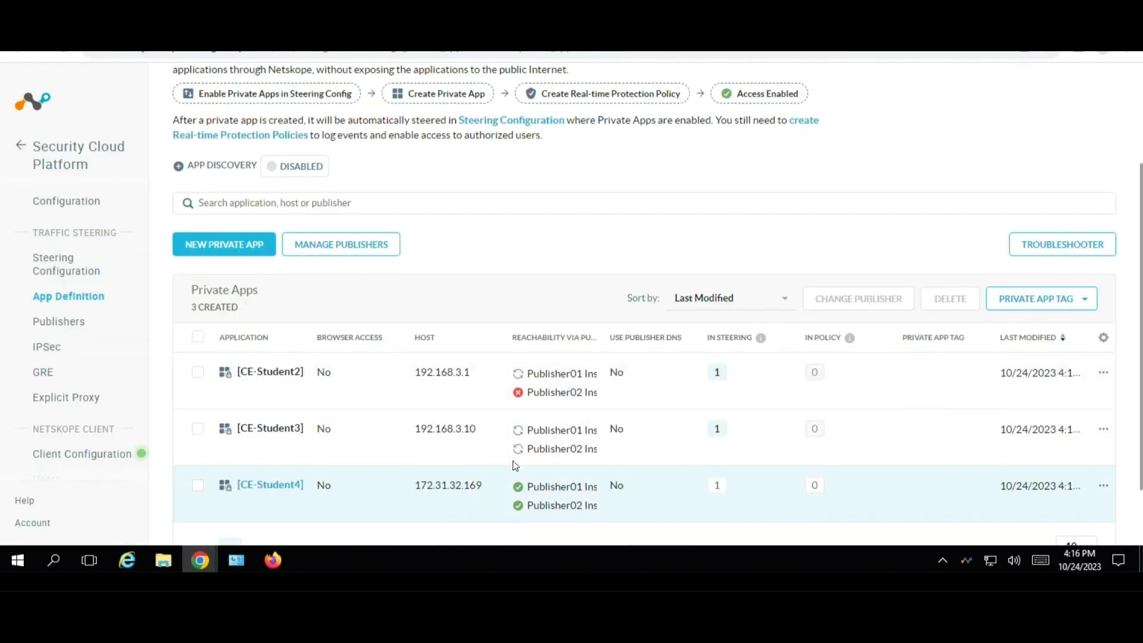
pyautogui.click(69, 54)
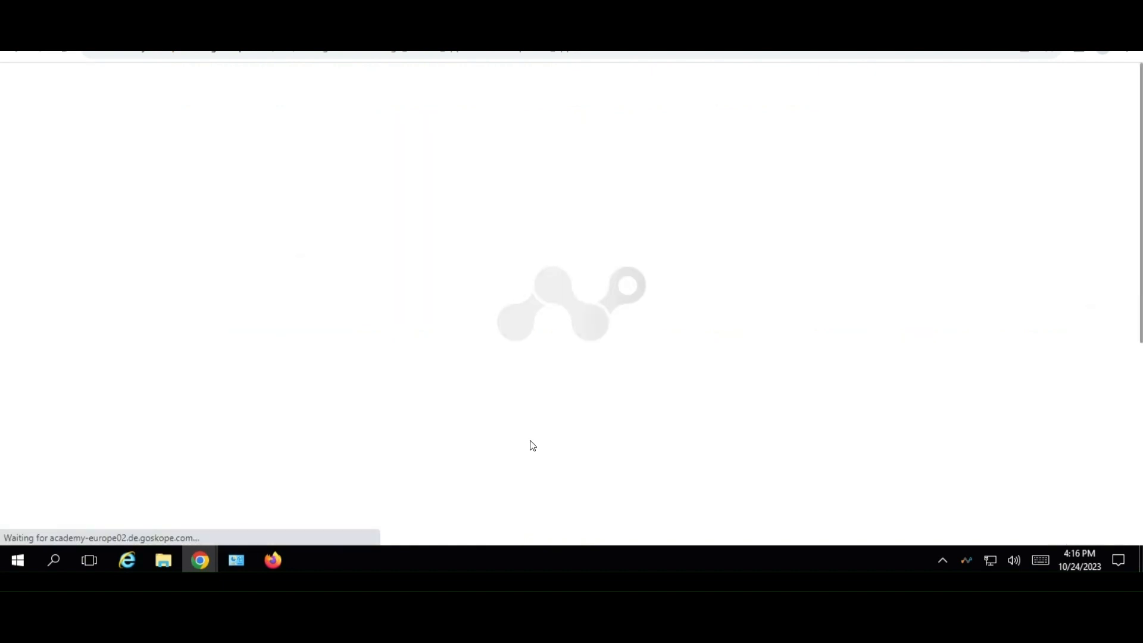
pyautogui.scroll(-4, 532, 441)
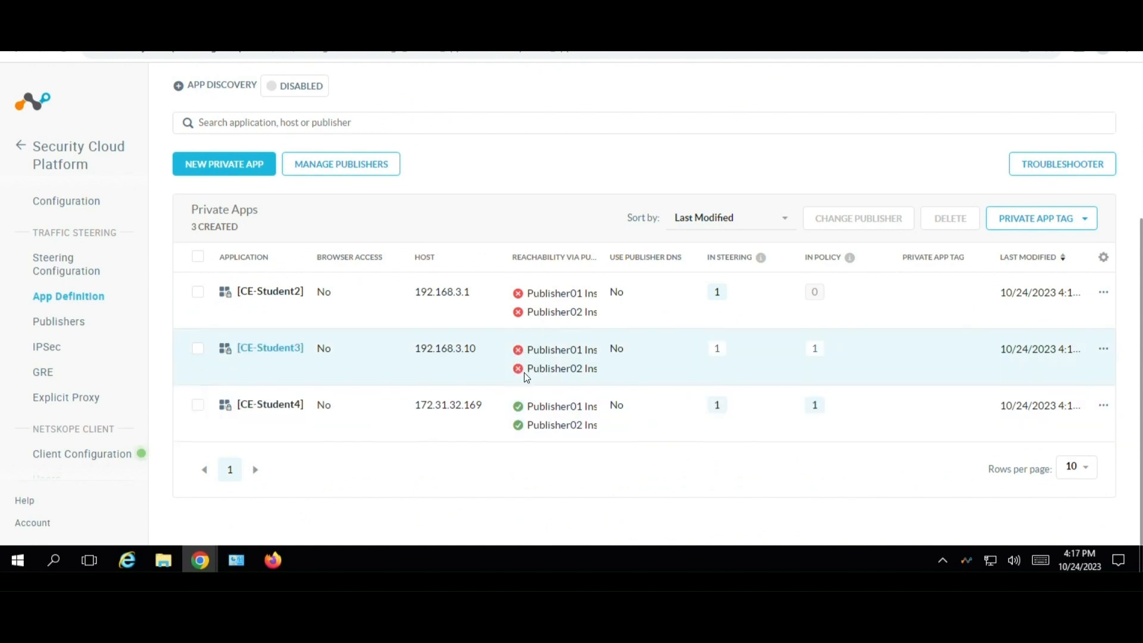
pyautogui.moveTo(523, 352)
# Change the host of the CE-Student3 private app to 172.31.32.34 and save the app
pyautogui.click(258, 345)
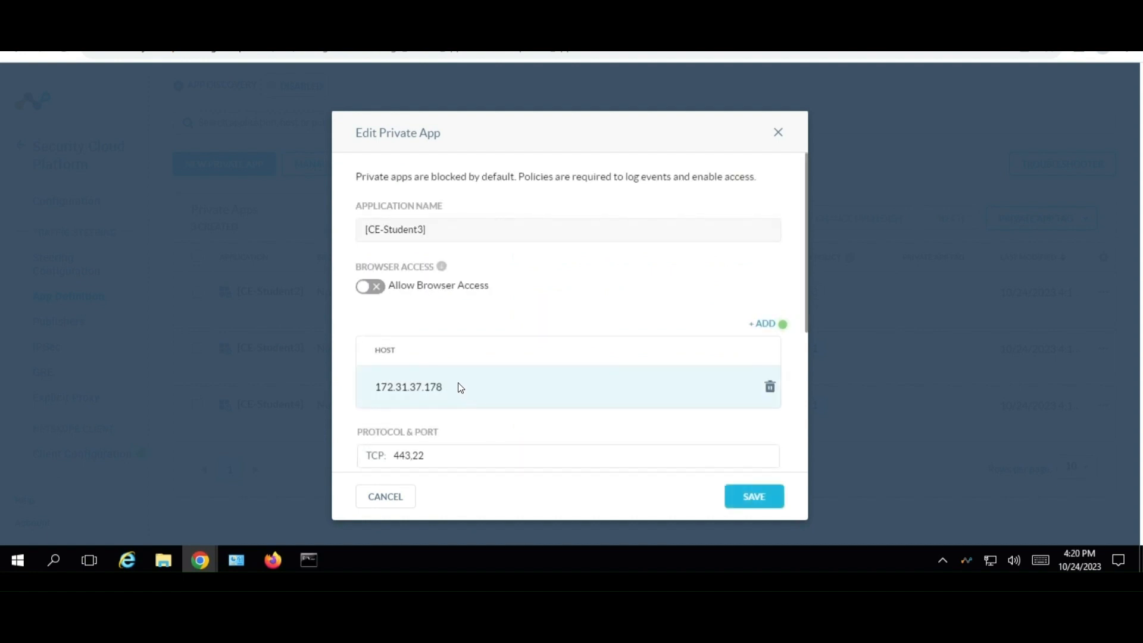
pyautogui.click(448, 385)
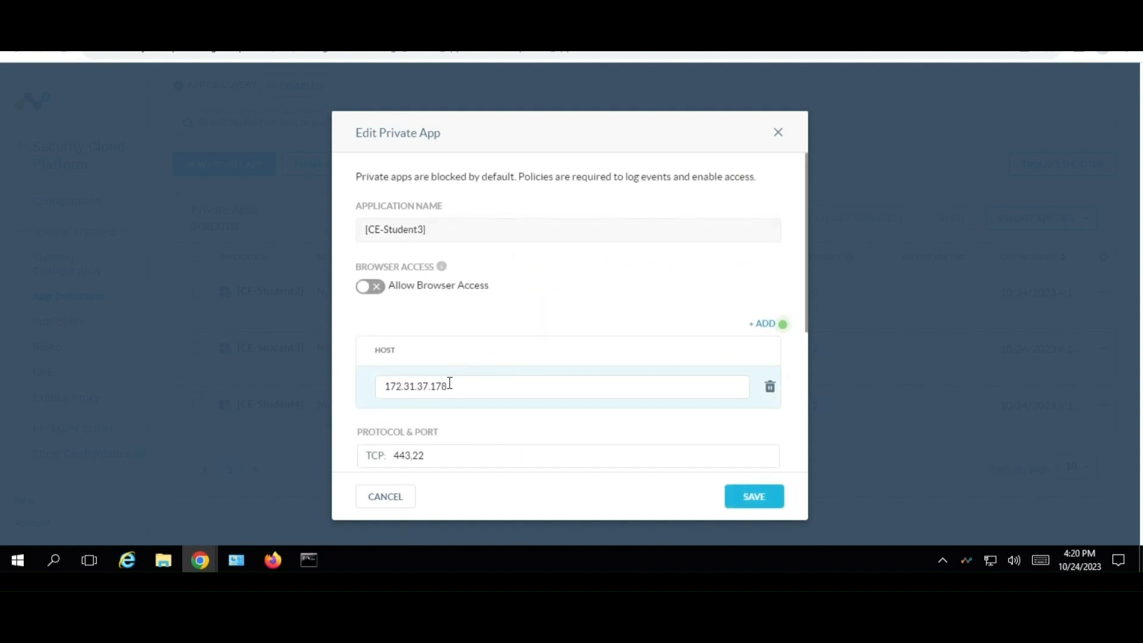
pyautogui.moveTo(450, 383); pyautogui.dragTo(284, 386)
pyautogui.write('172.31.32.34')
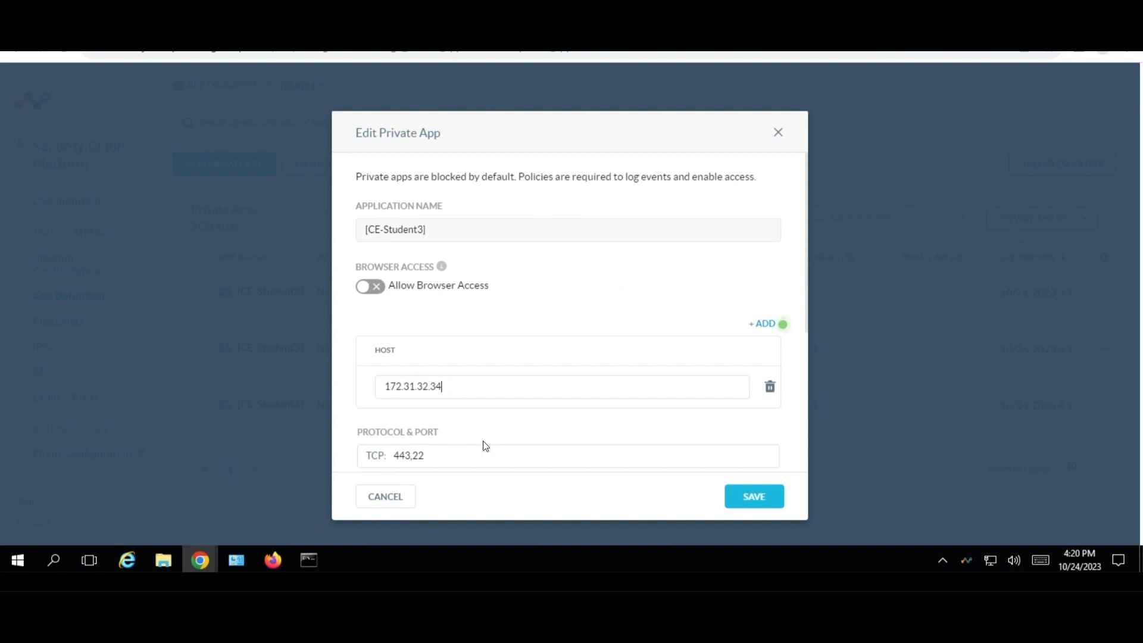
pyautogui.click(755, 503)
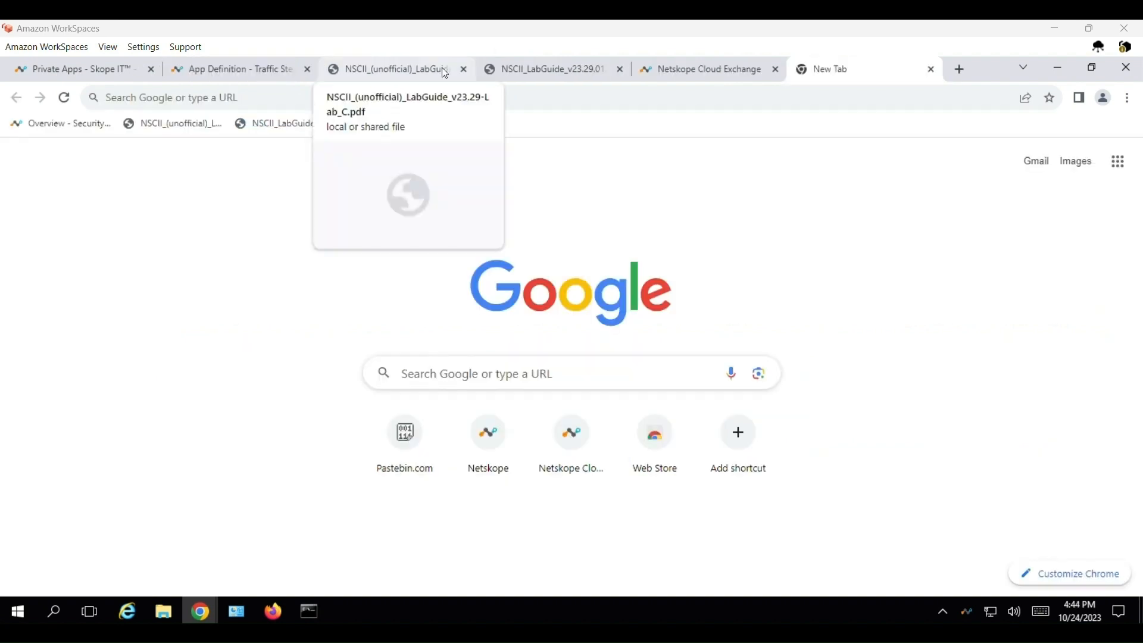
pyautogui.click(199, 98)
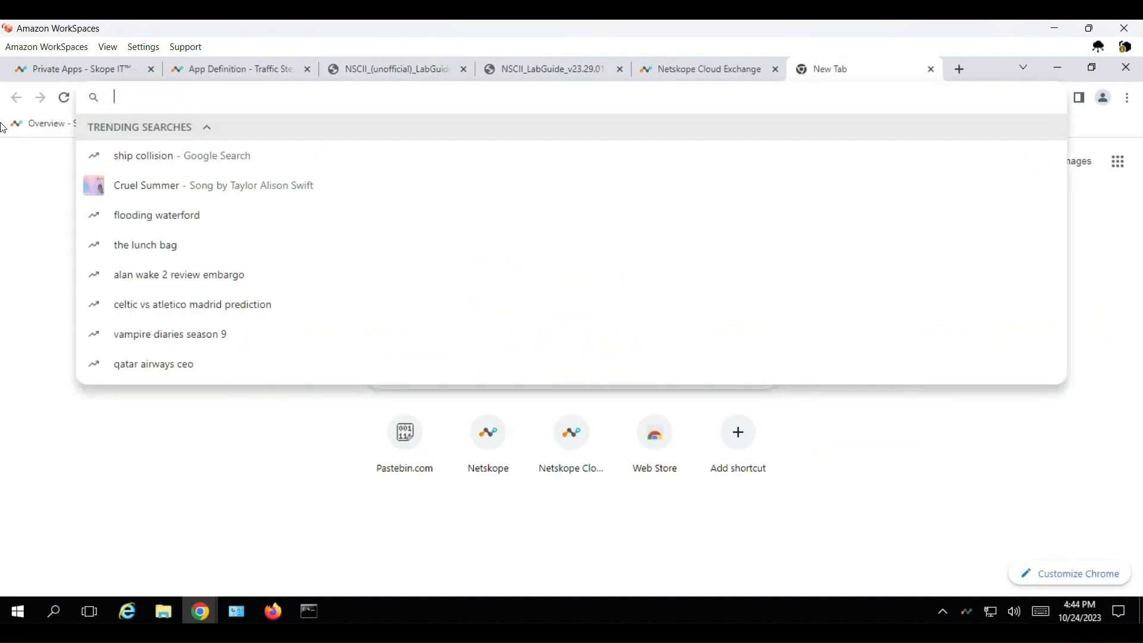
pyautogui.write('172.31.32.34')
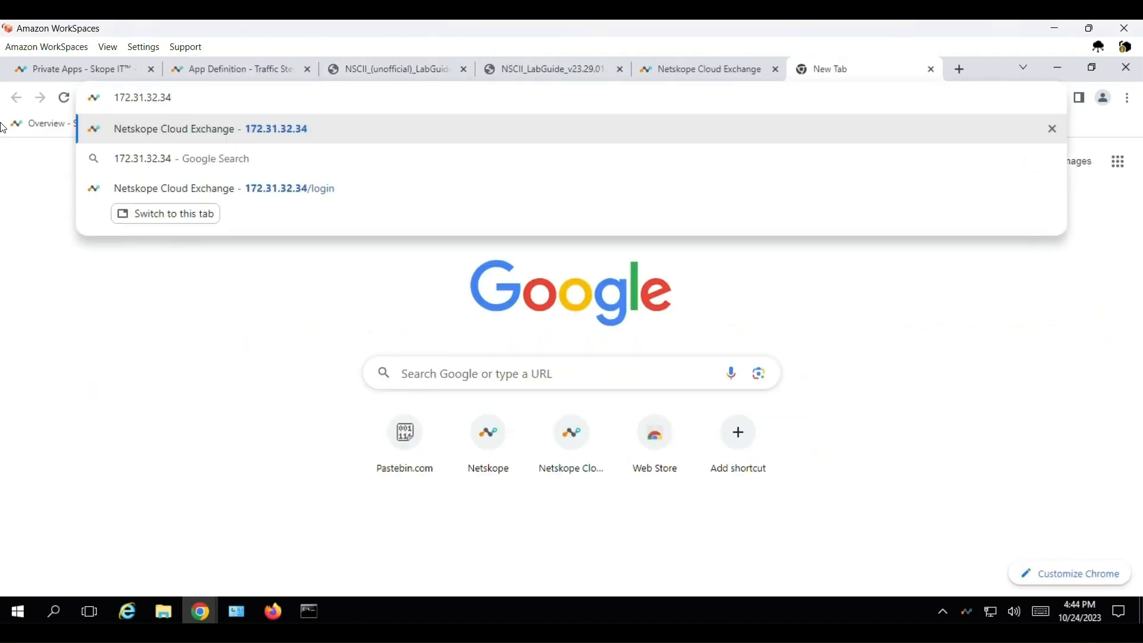
pyautogui.press('Home')
pyautogui.write('https')
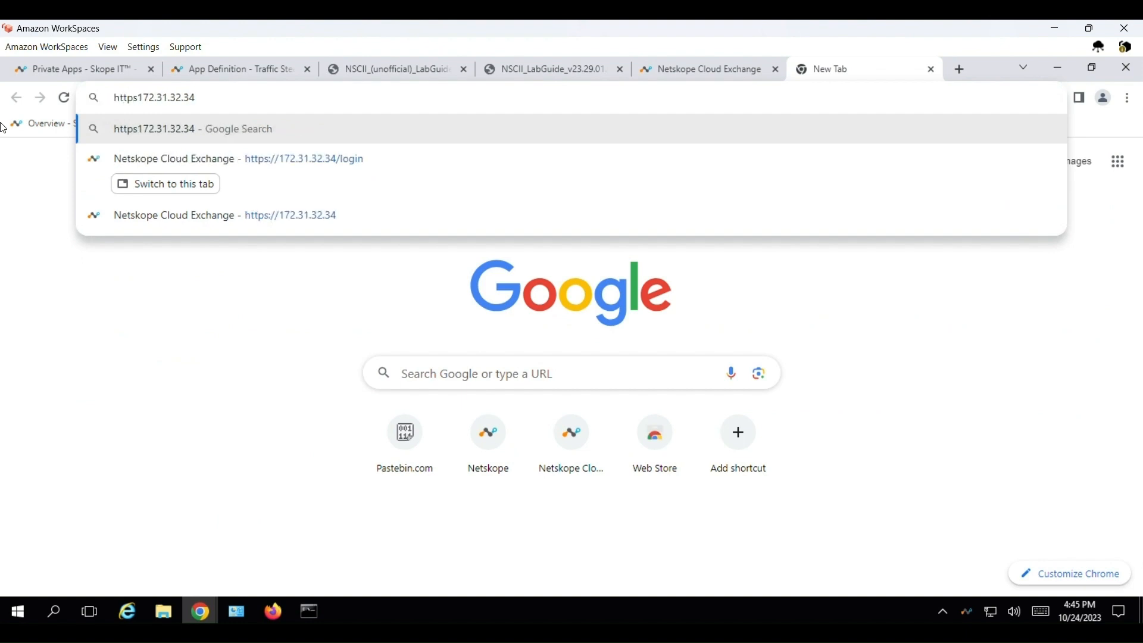
pyautogui.write('://')
pyautogui.press('Return')
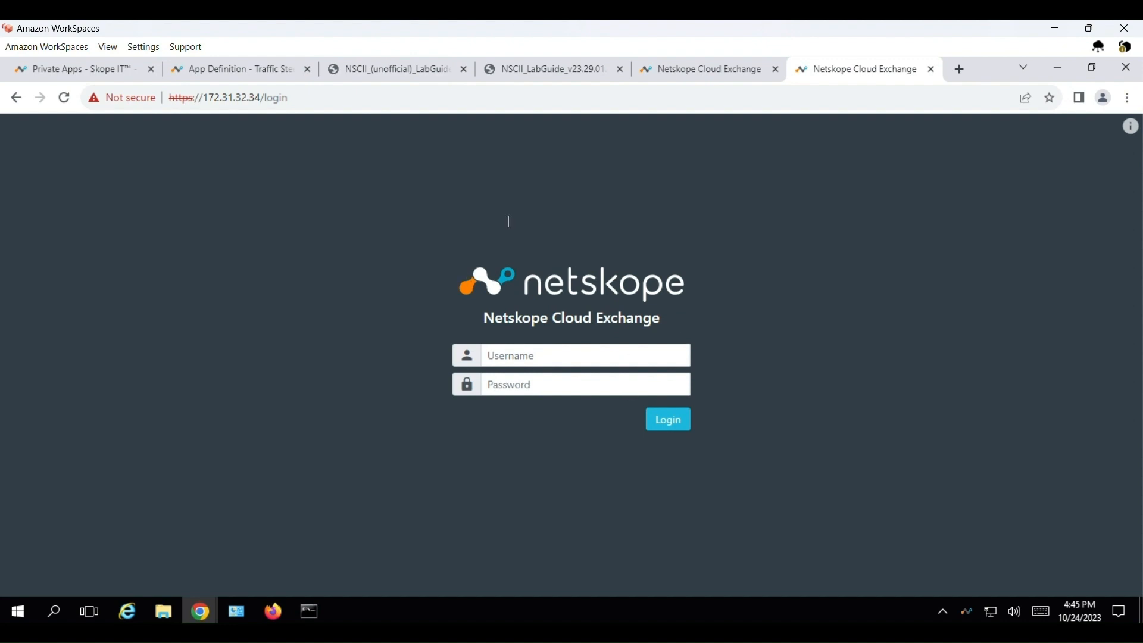
# Go to the Skope IT network events, refresh them and look through the recent entries
pyautogui.click(83, 69)
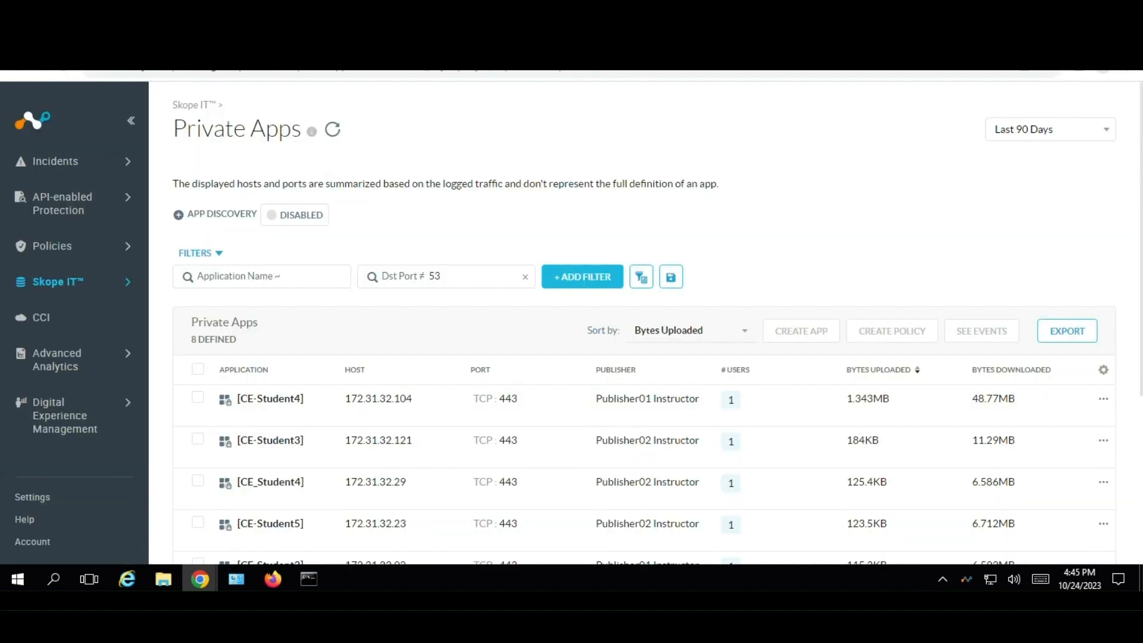
pyautogui.click(65, 291)
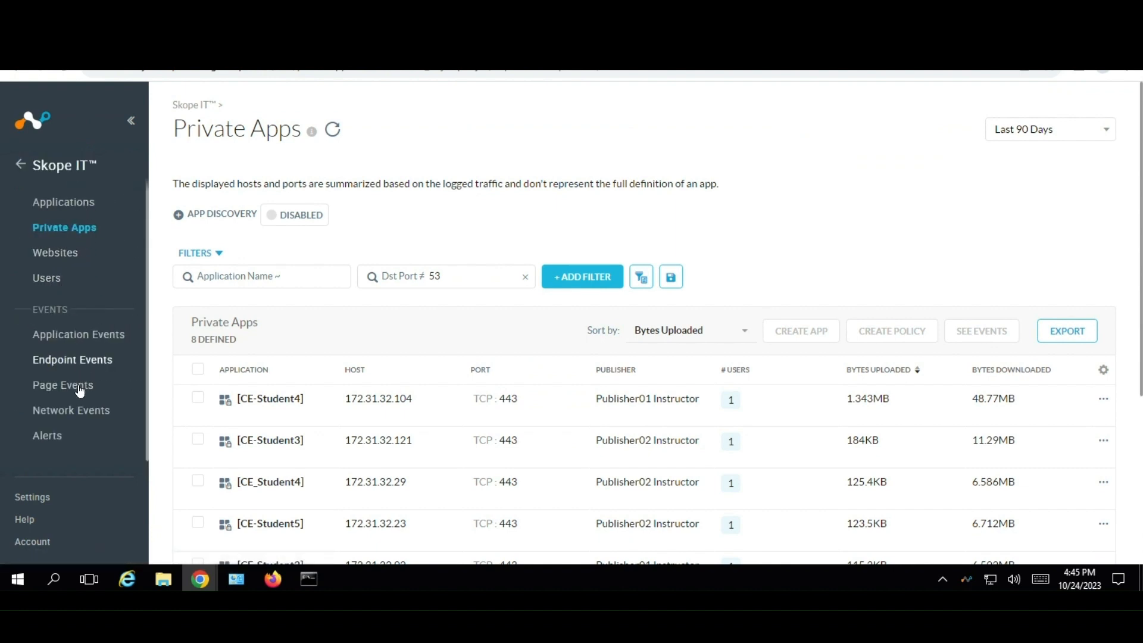
pyautogui.click(65, 411)
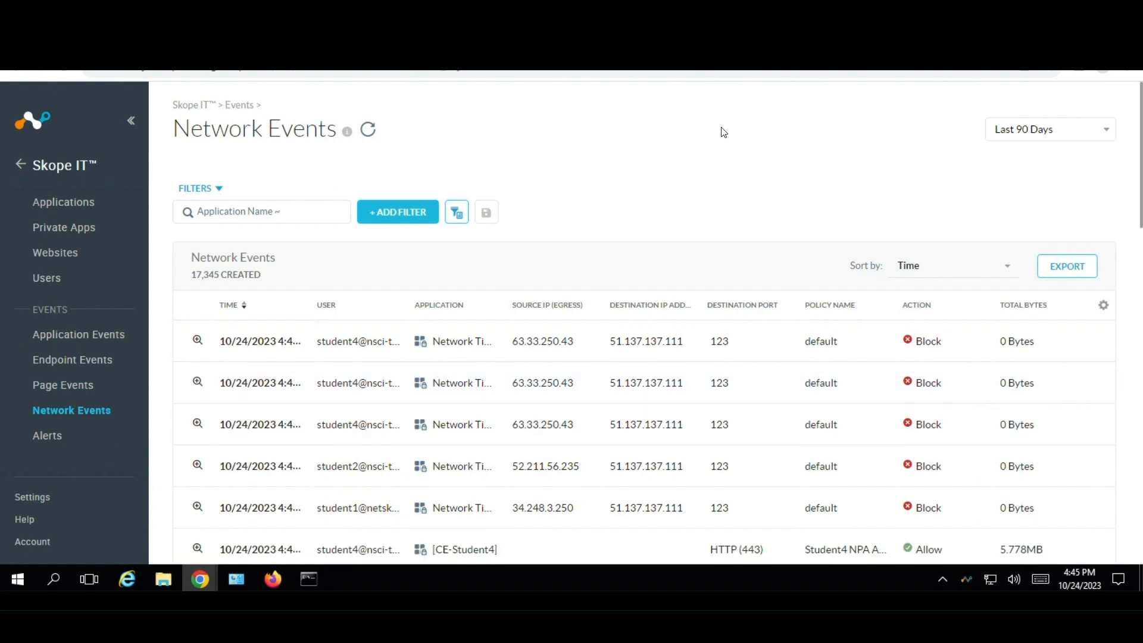
pyautogui.click(365, 132)
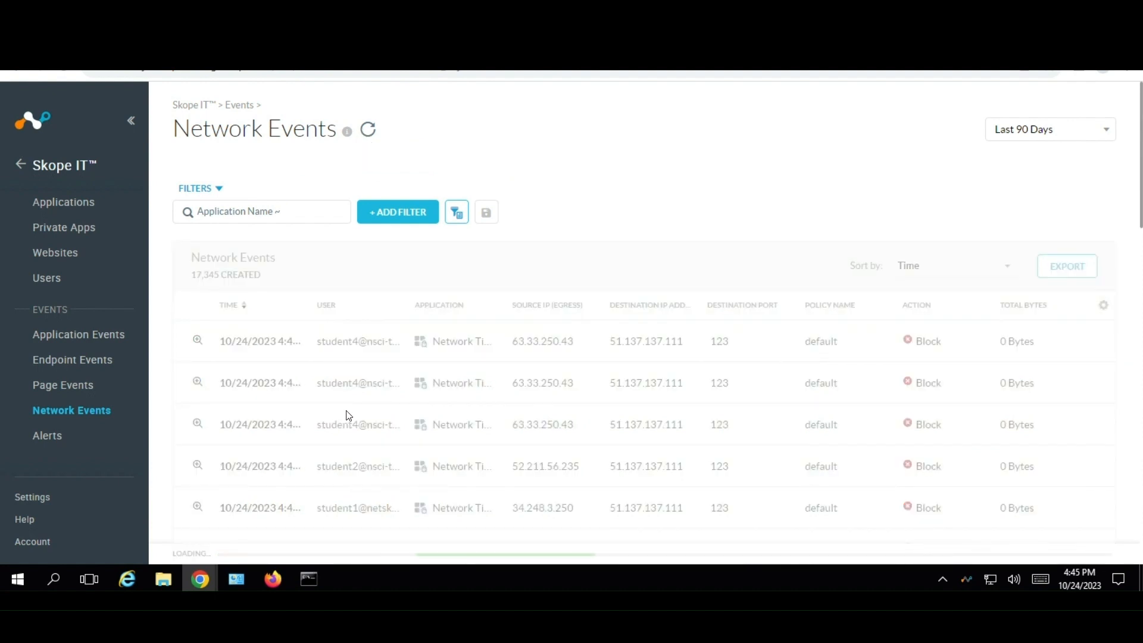
pyautogui.scroll(-1, 377, 472)
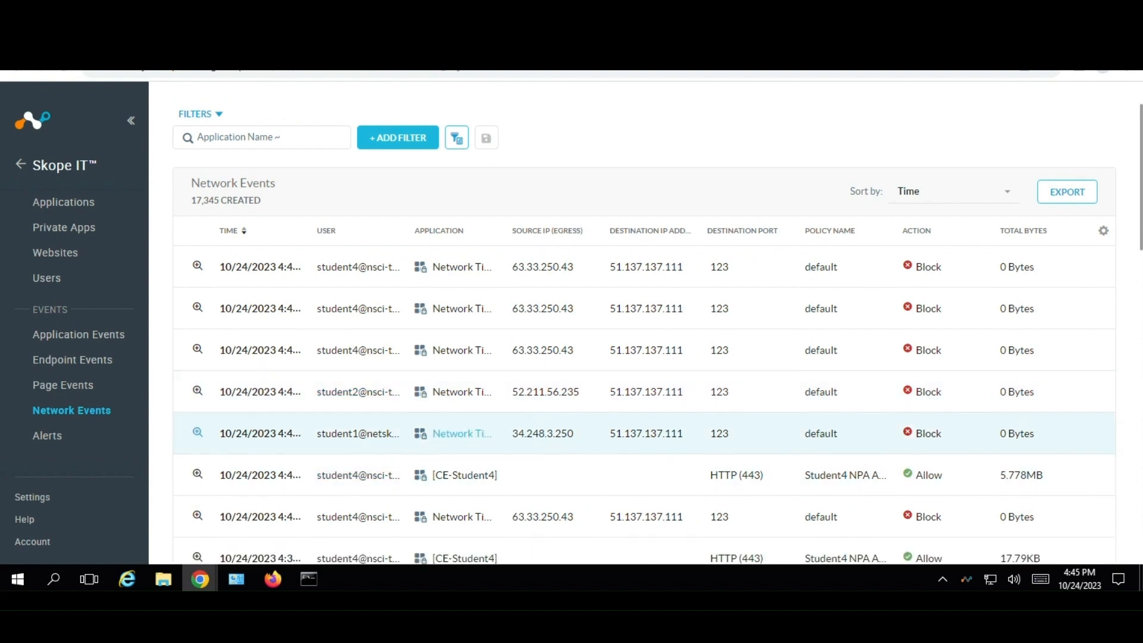
# View the Netskope Client configuration, check it for updates and close it
pyautogui.click(334, 44)
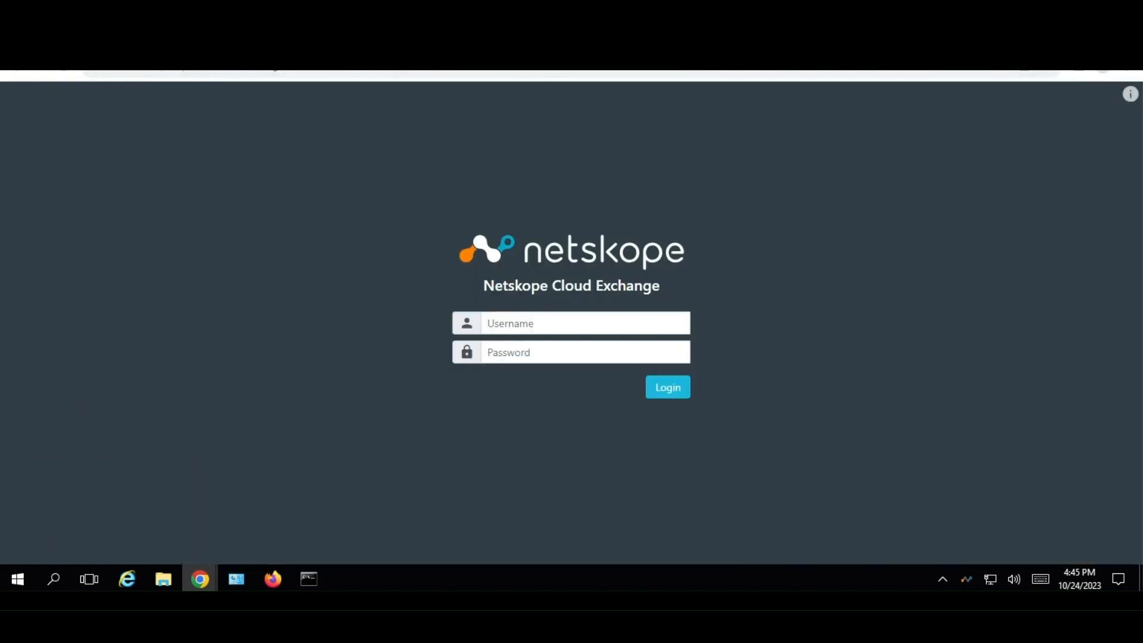
pyautogui.rightClick(970, 584)
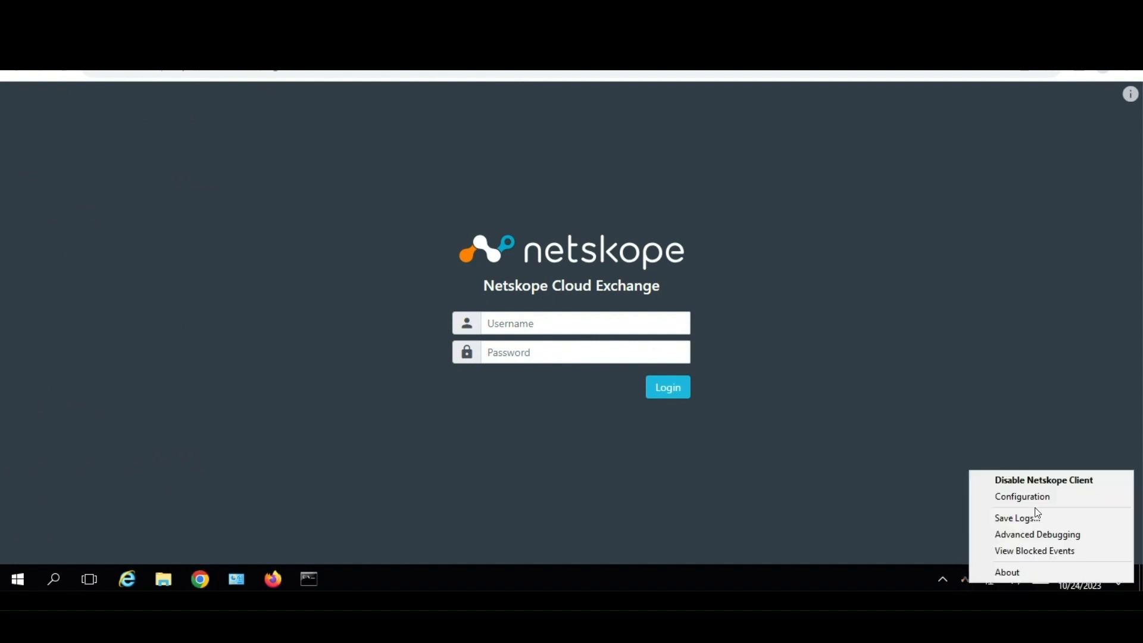
pyautogui.click(1035, 502)
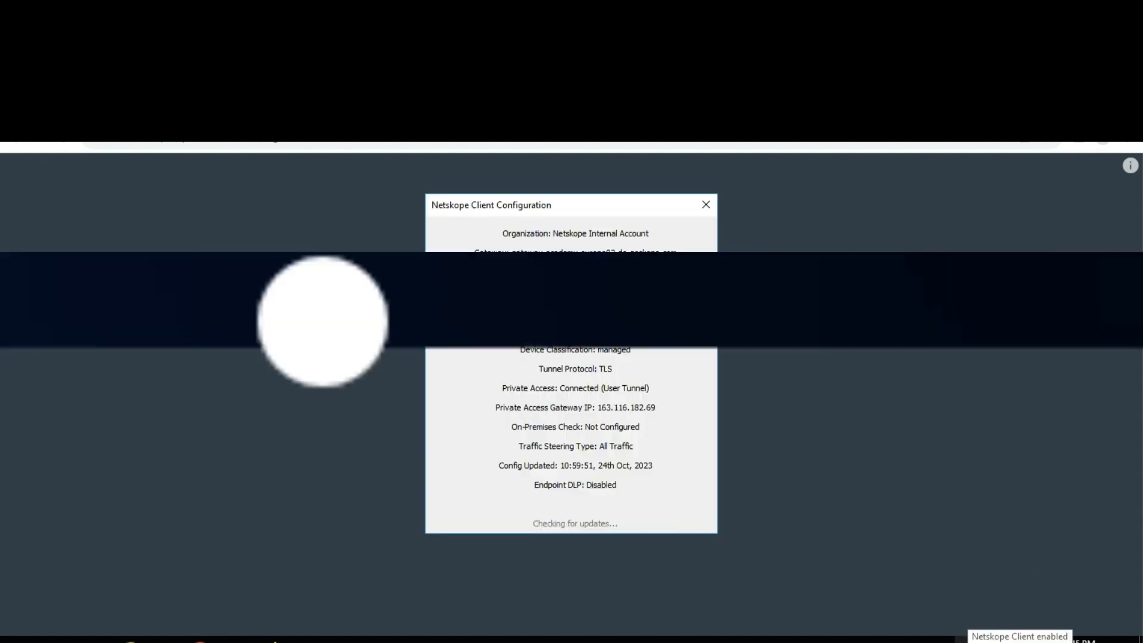
pyautogui.rightClick(967, 642)
pyautogui.click(580, 524)
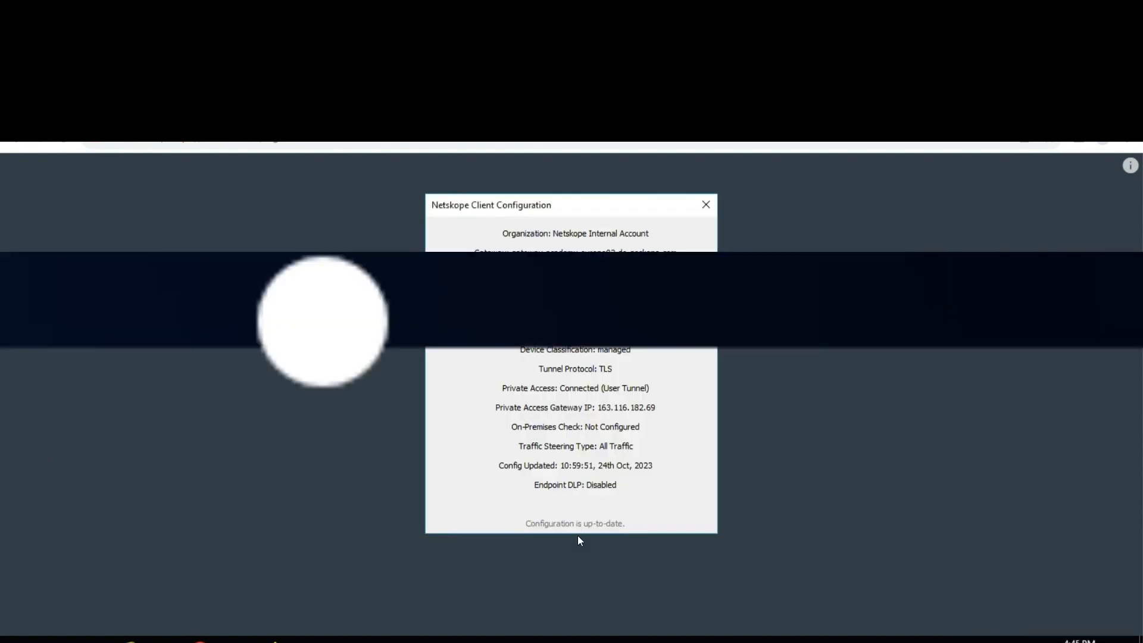
pyautogui.click(706, 206)
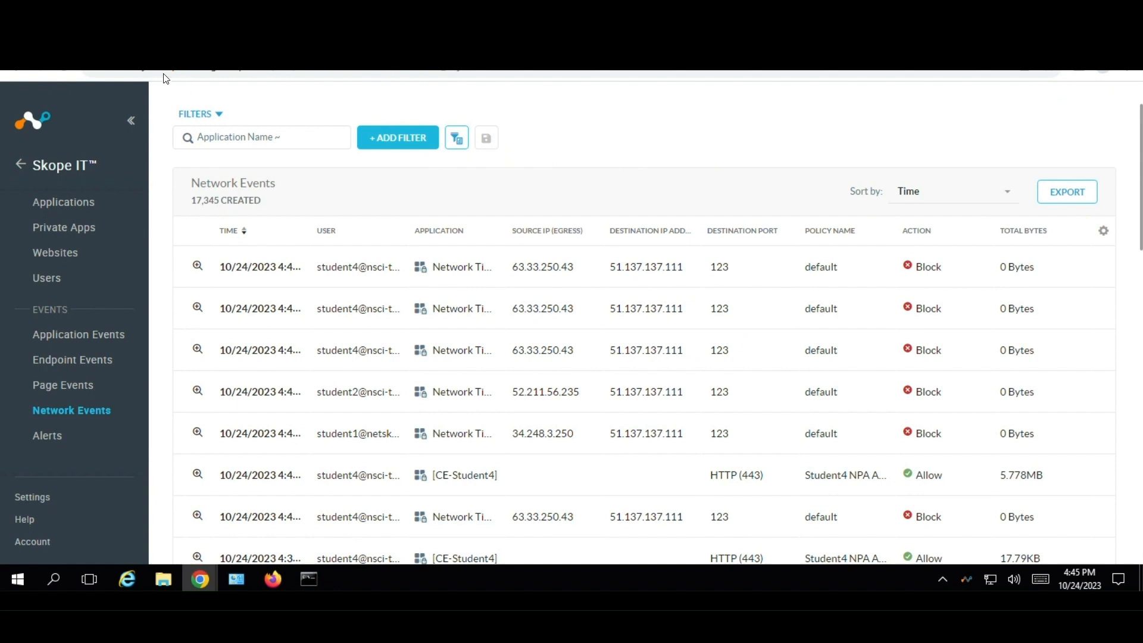
# Refresh the network events and filter them by user, choosing the student3 account
pyautogui.scroll(2, 415, 185)
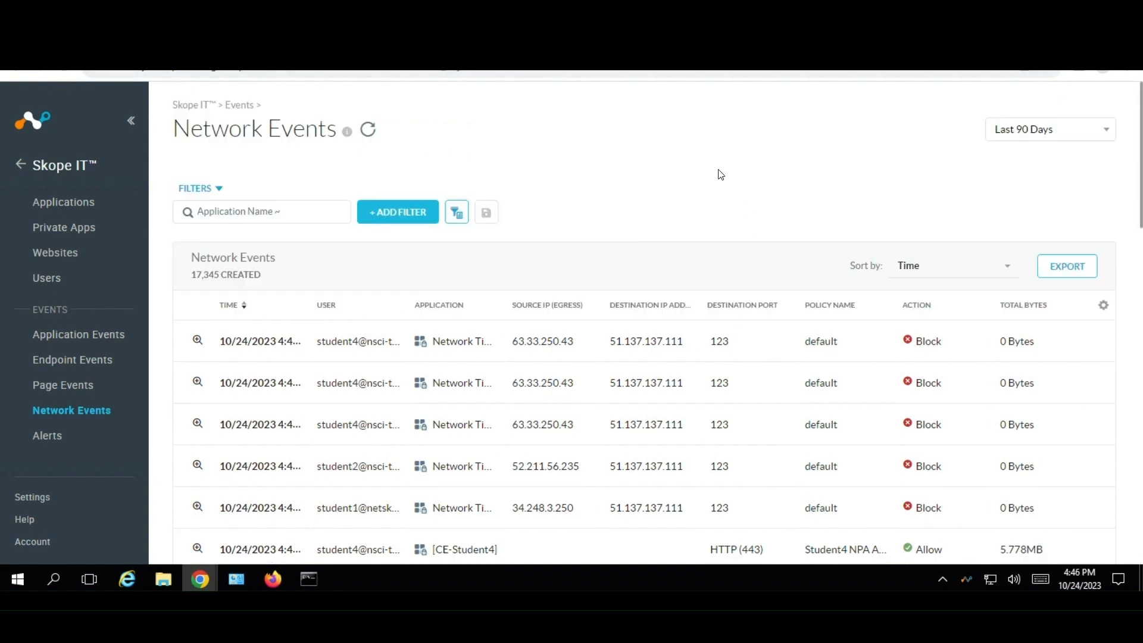
pyautogui.click(368, 129)
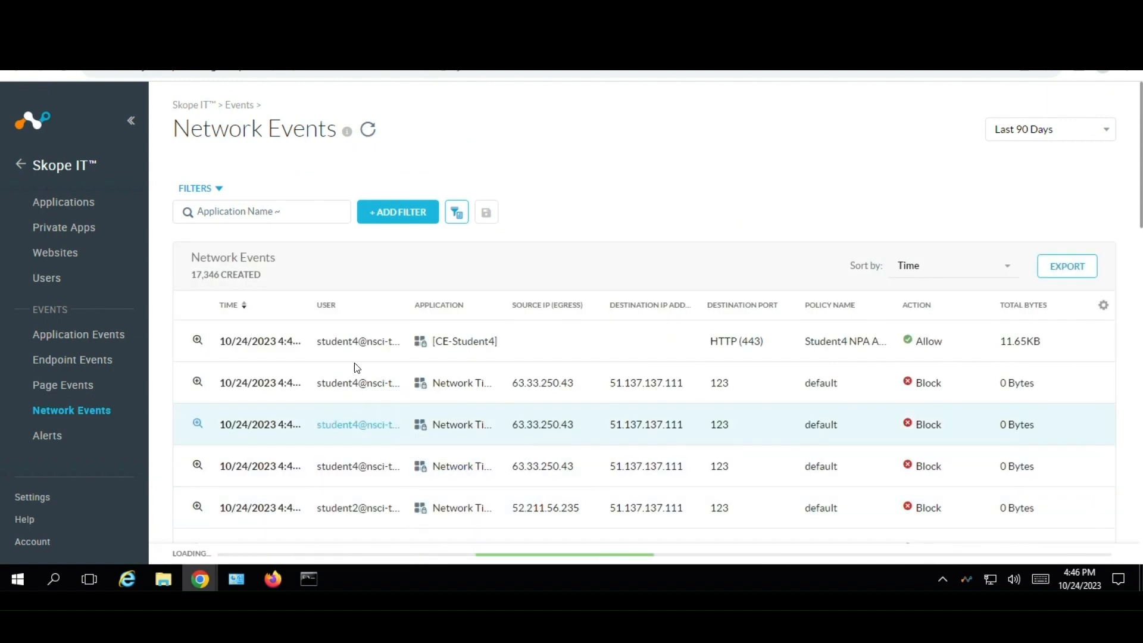
pyautogui.click(299, 213)
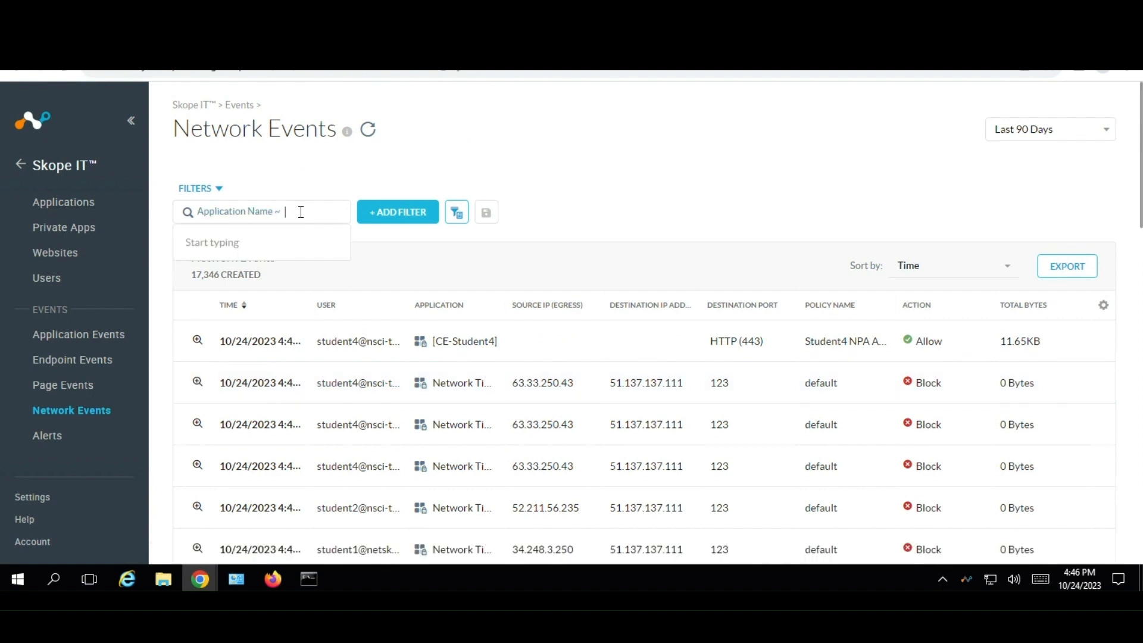
pyautogui.click(409, 214)
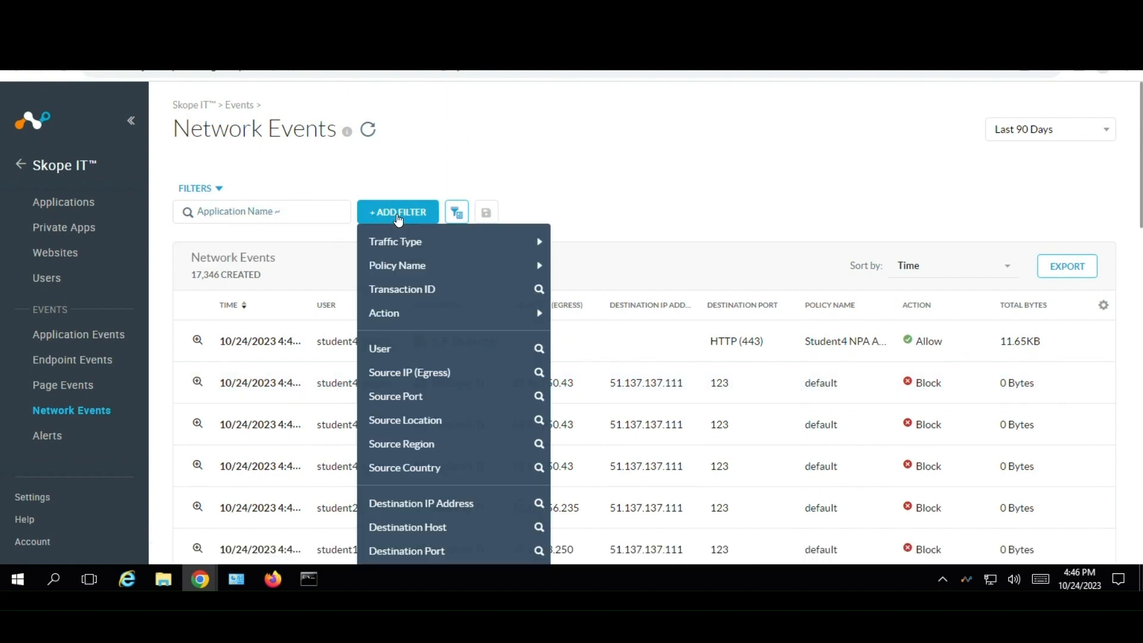
pyautogui.click(414, 357)
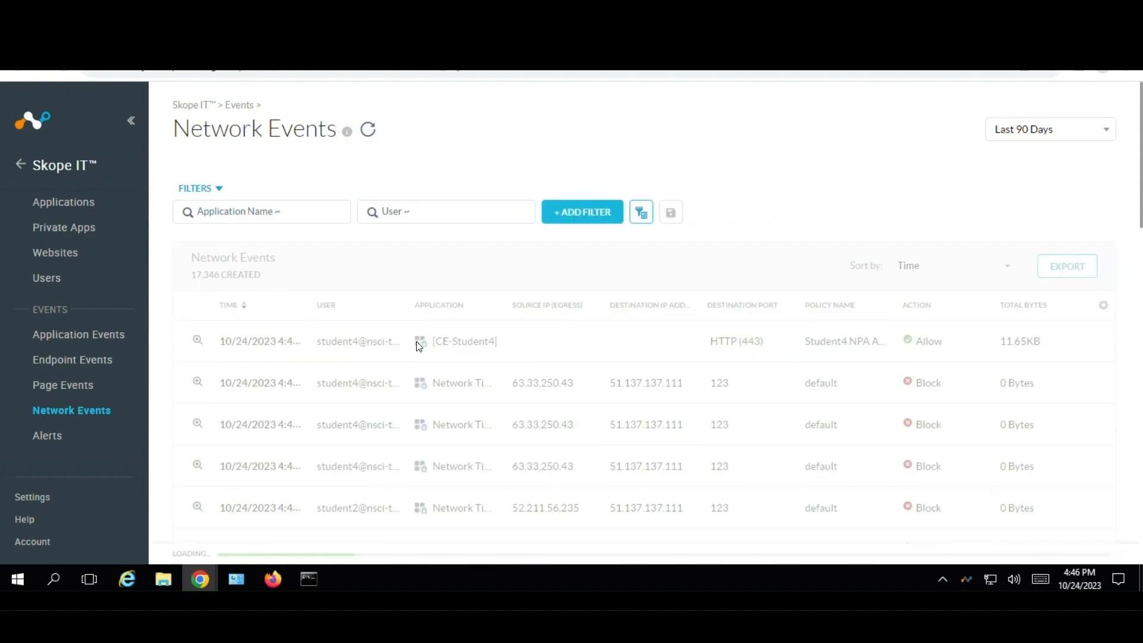
pyautogui.click(456, 210)
pyautogui.write('stu')
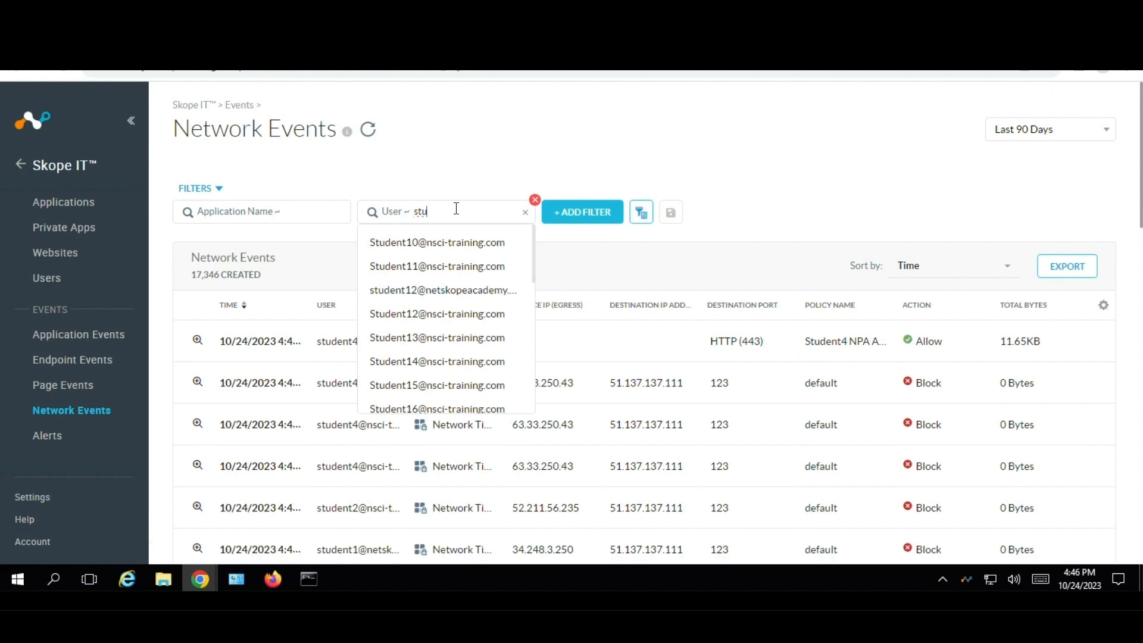
pyautogui.write('dent3')
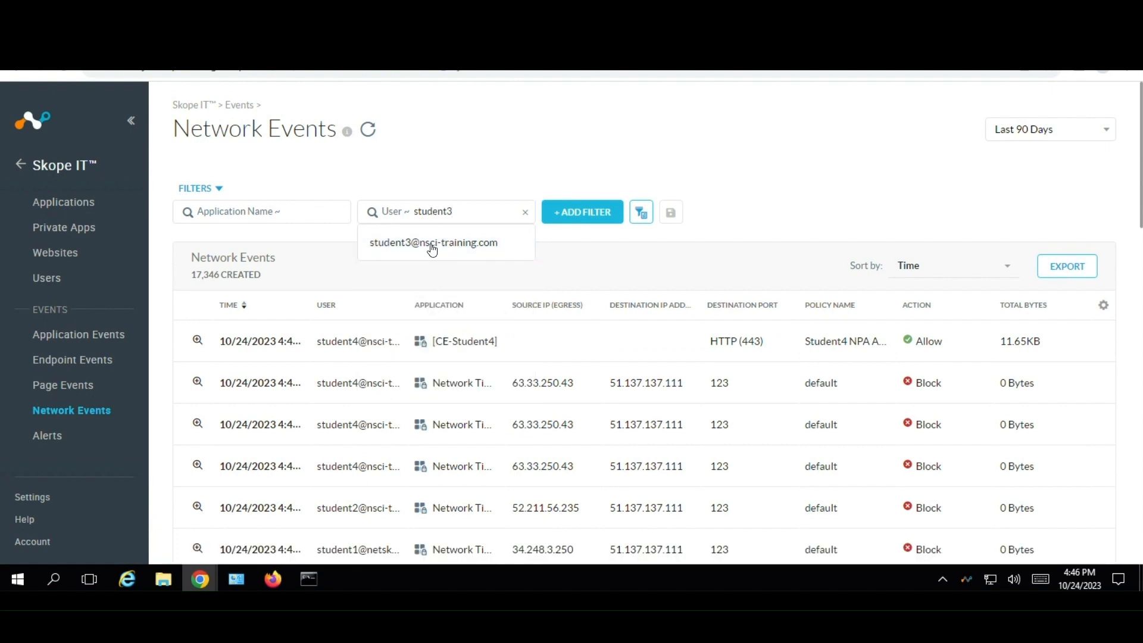
pyautogui.click(433, 244)
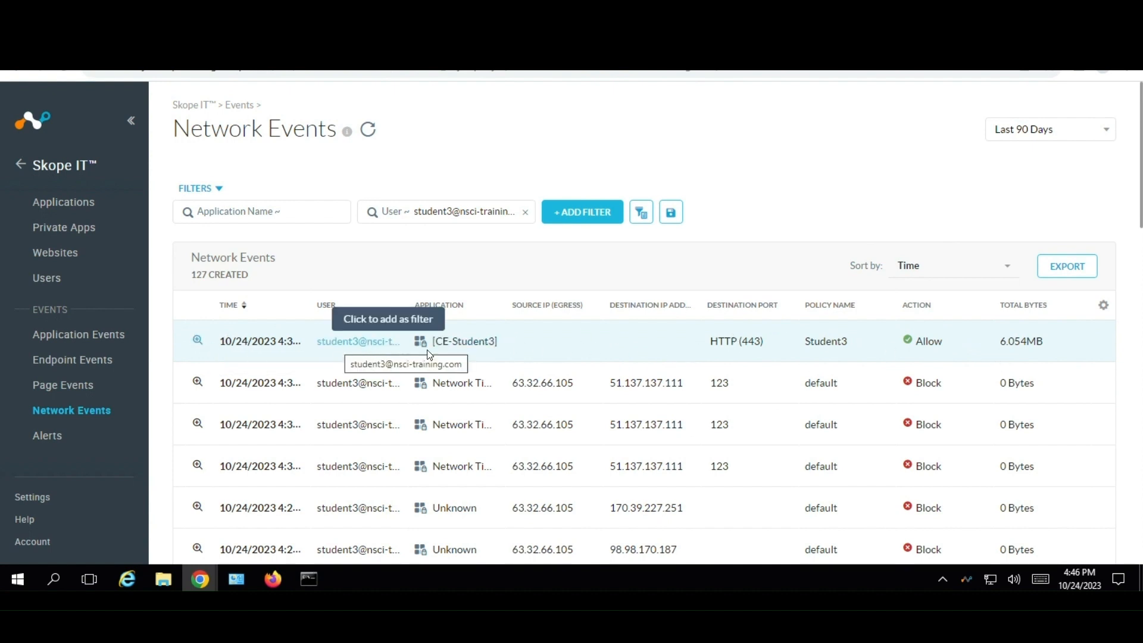
# Review the details of the newest CE-Student3 event, checking its destination hostname and publisher, and close them
pyautogui.click(197, 342)
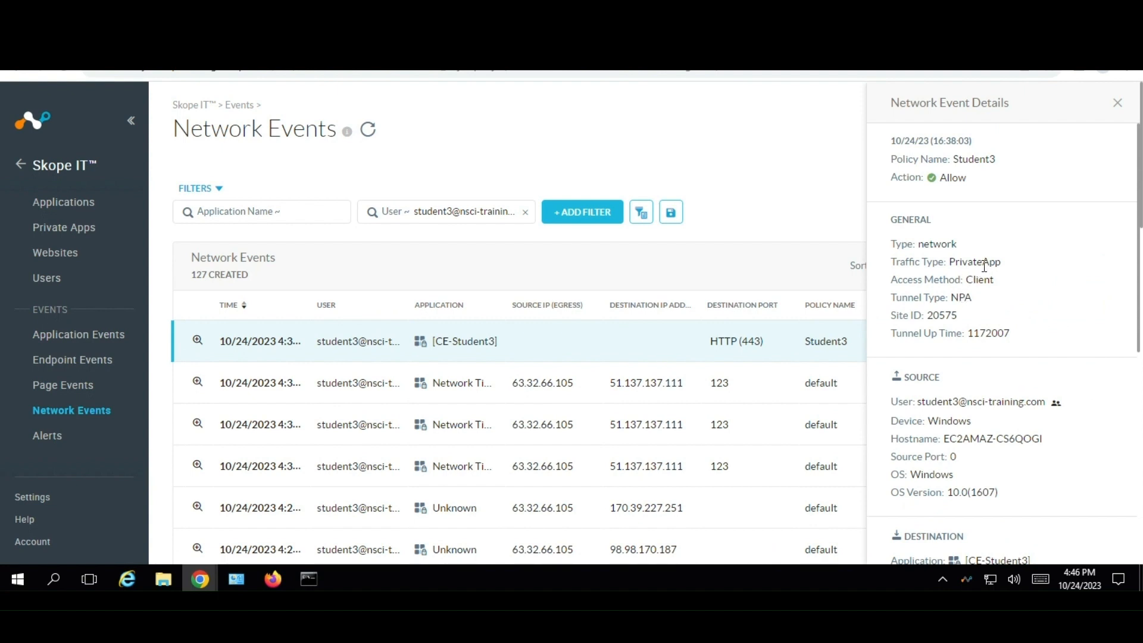
pyautogui.scroll(-1, 989, 271)
pyautogui.scroll(-1, 991, 284)
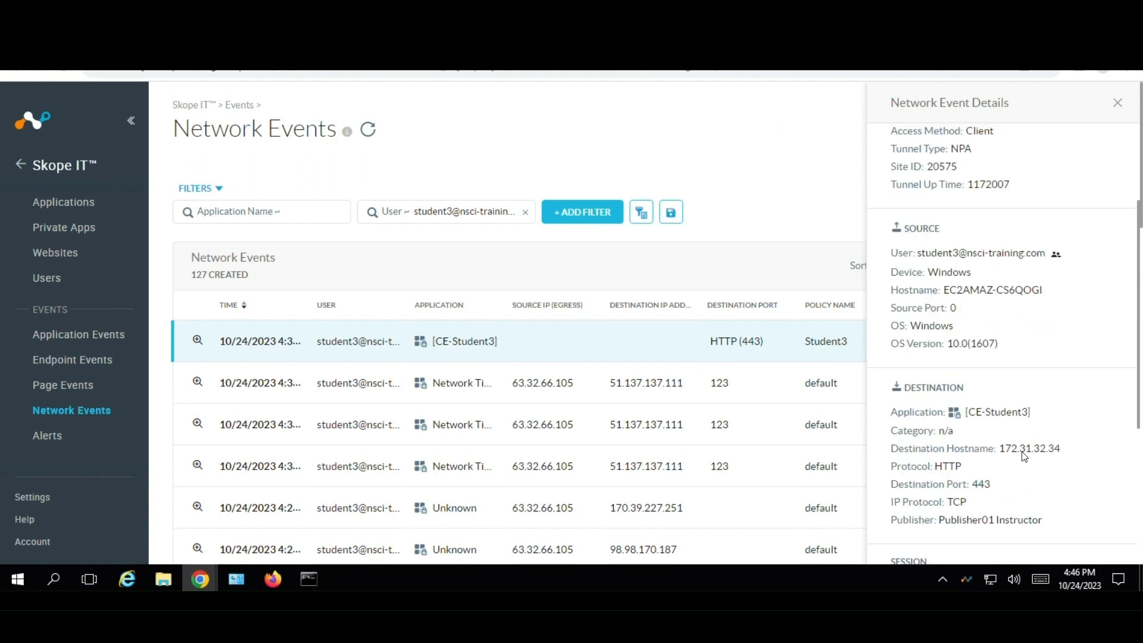
pyautogui.doubleClick(1043, 445)
pyautogui.scroll(-1, 1062, 448)
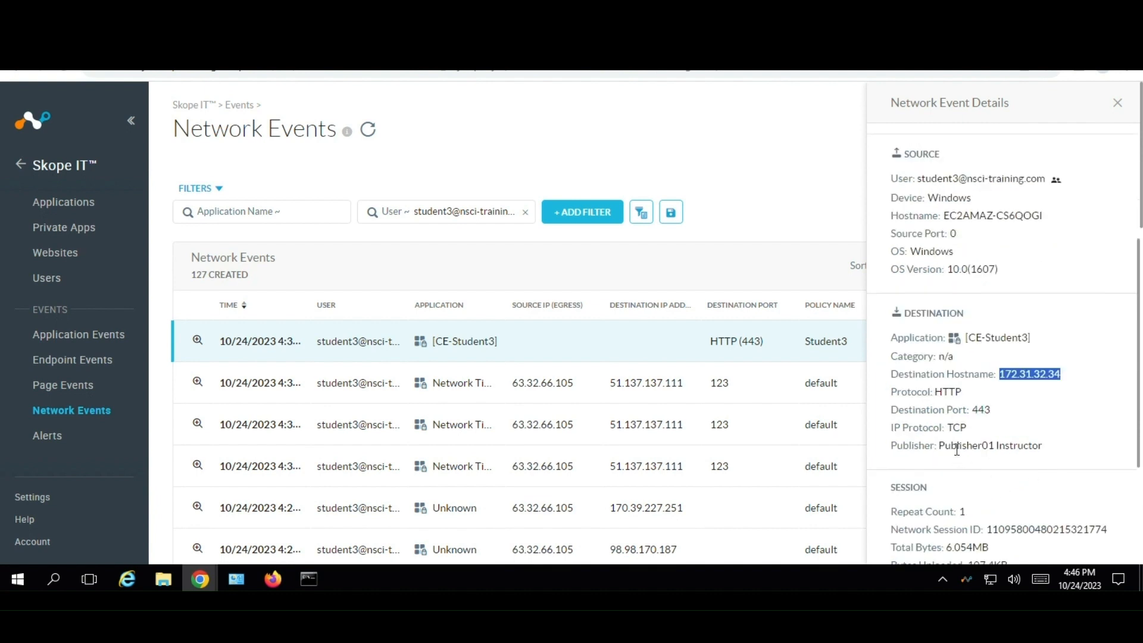
pyautogui.moveTo(957, 449); pyautogui.dragTo(1033, 449)
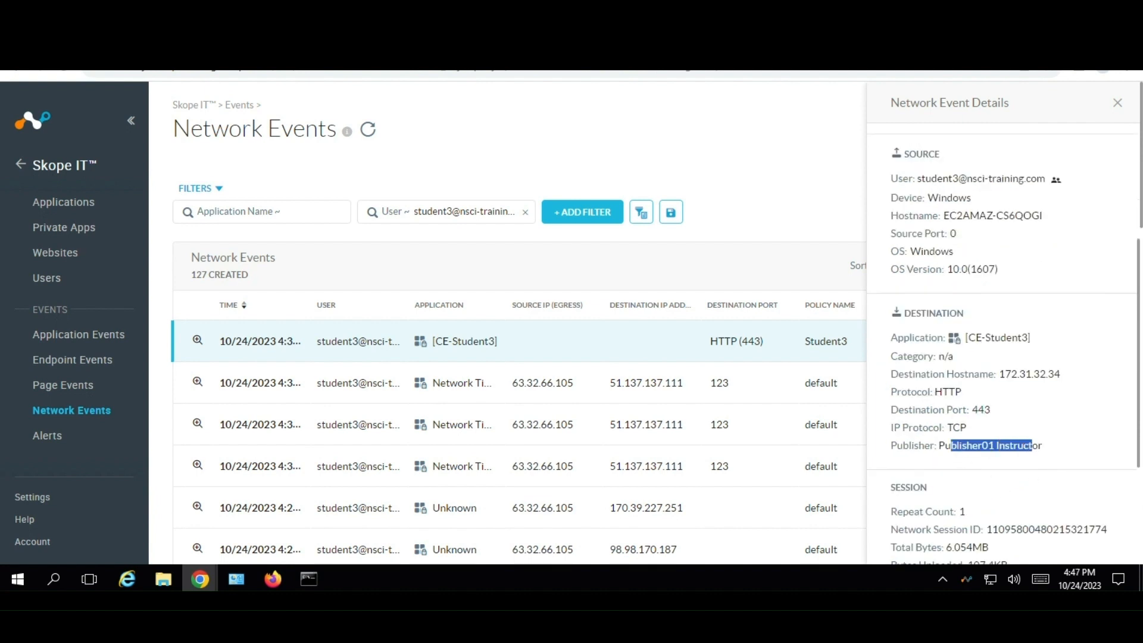
pyautogui.click(1118, 102)
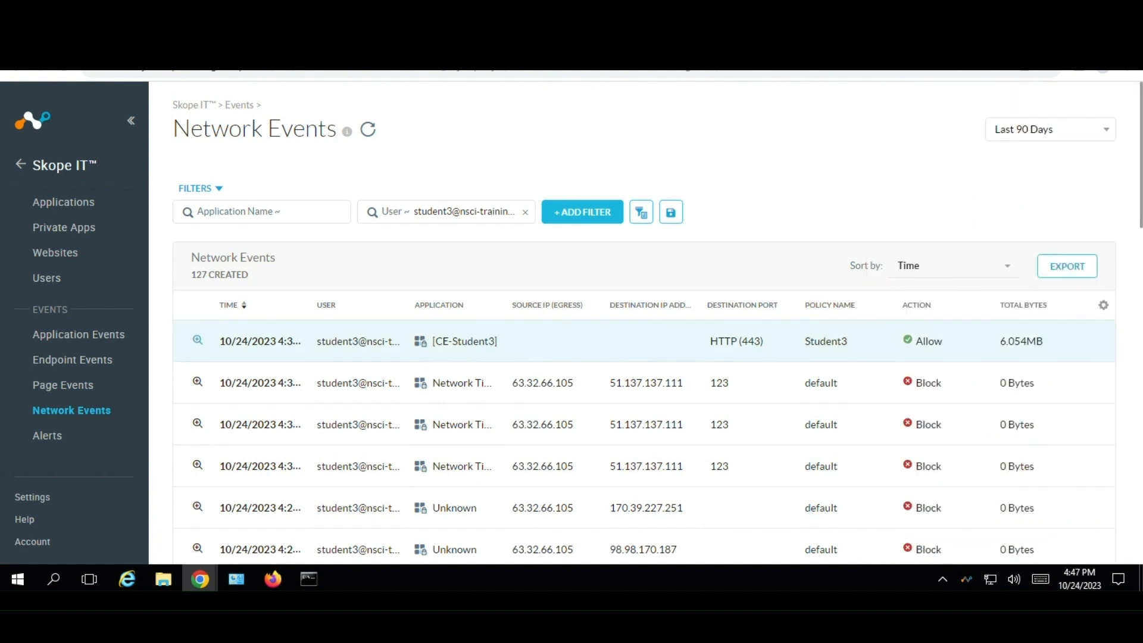
# Refresh the filtered network events and examine the publisher and publisher CN of the newest CE-Student3 event
pyautogui.click(365, 132)
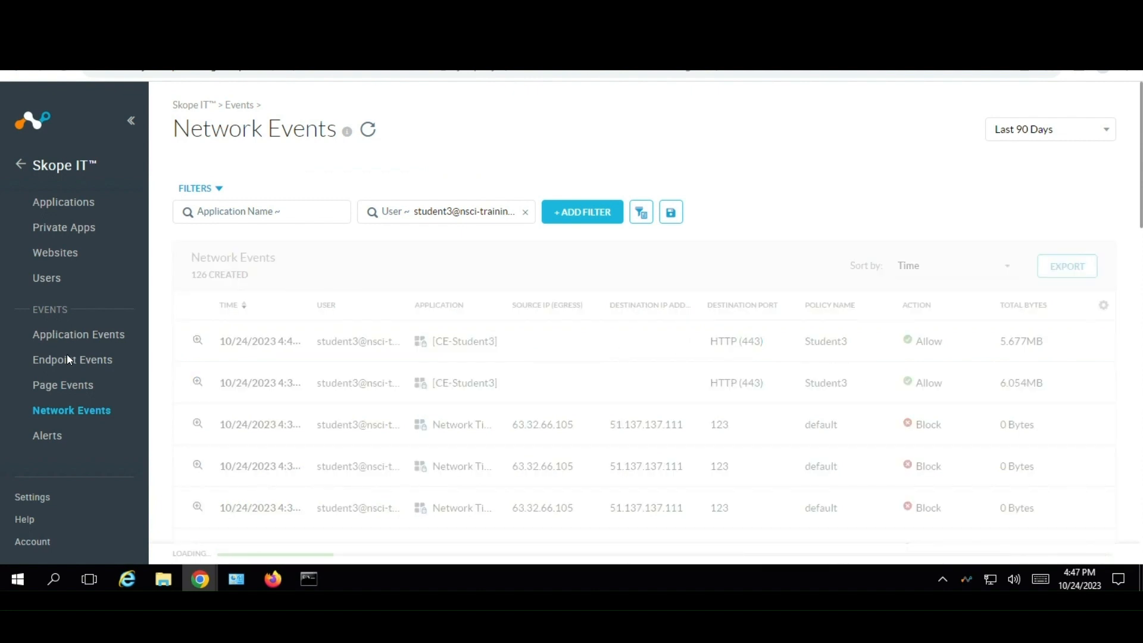
pyautogui.click(198, 344)
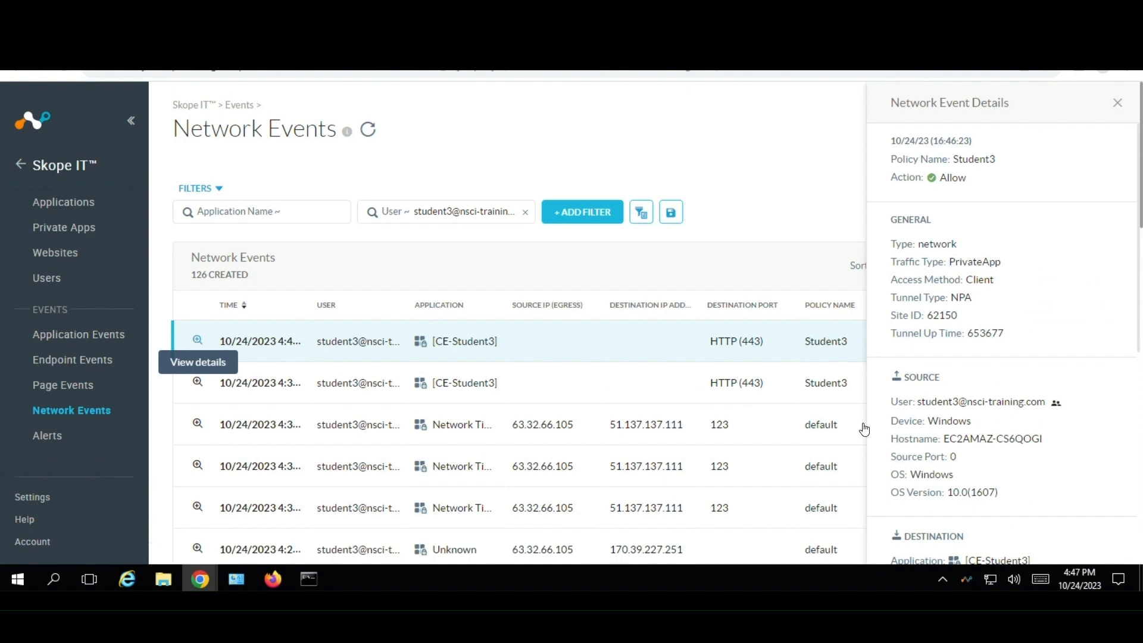
pyautogui.scroll(-7, 989, 429)
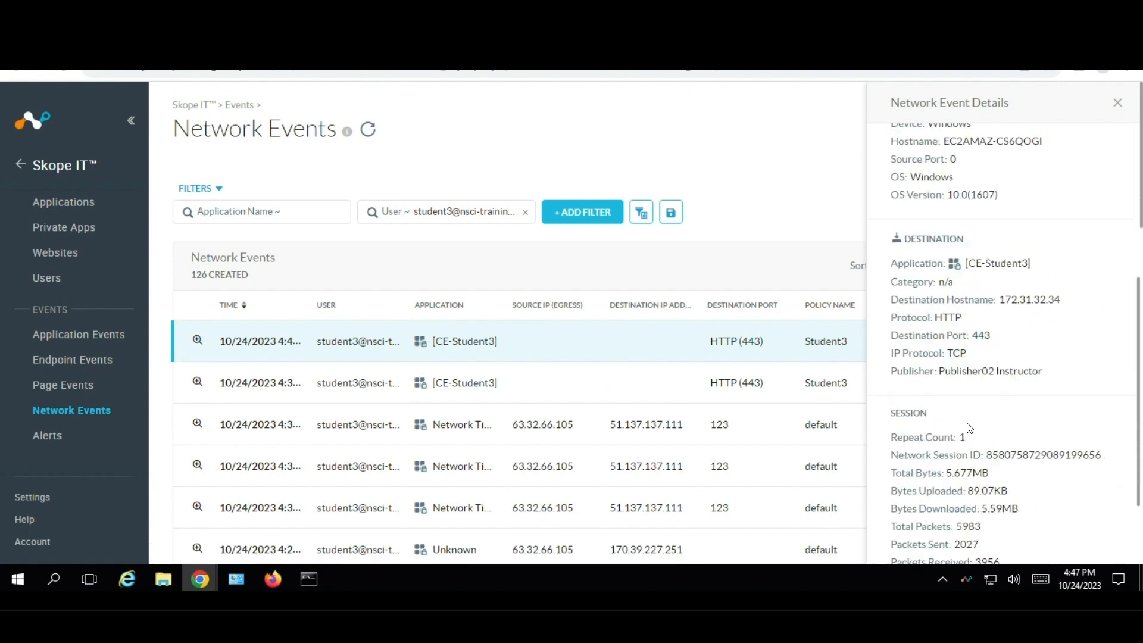
pyautogui.scroll(-3, 1020, 423)
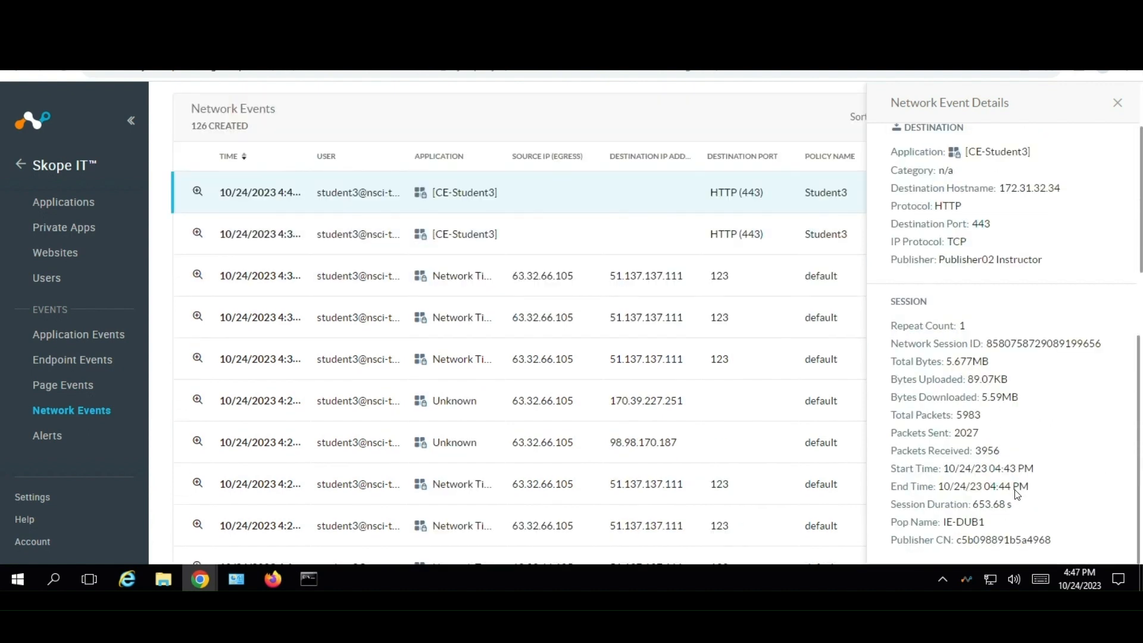
pyautogui.moveTo(1052, 543); pyautogui.dragTo(962, 544)
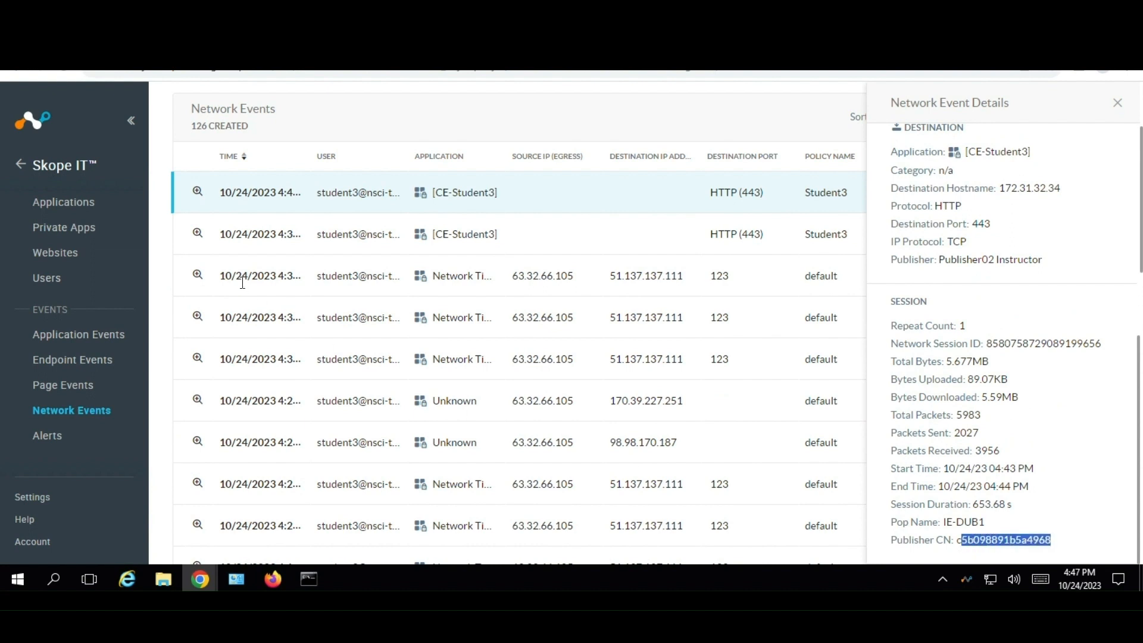
# Examine the publisher and publisher CN in the details of the older CE-Student3 event for comparison
pyautogui.click(197, 235)
pyautogui.scroll(-7, 1000, 463)
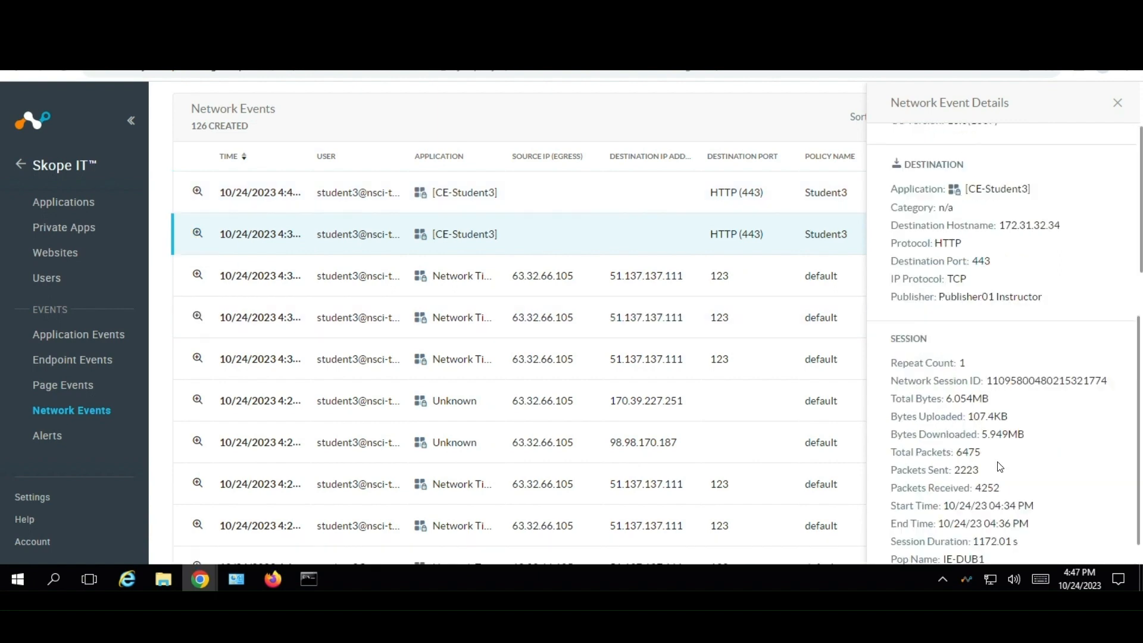
pyautogui.scroll(-3, 1062, 554)
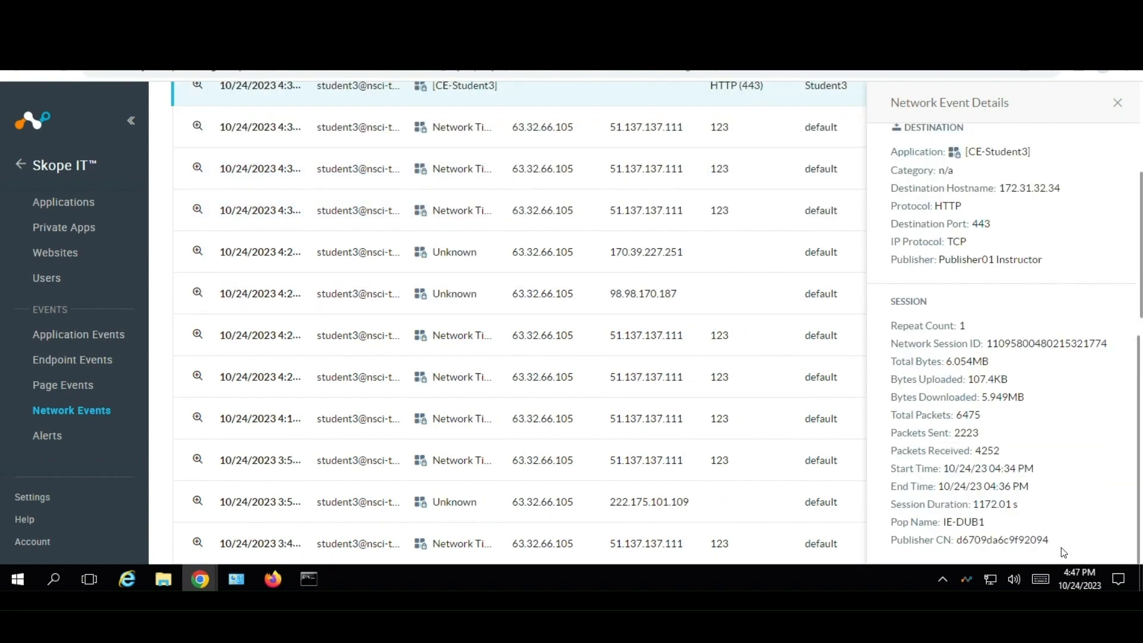
pyautogui.moveTo(1049, 540); pyautogui.dragTo(998, 543)
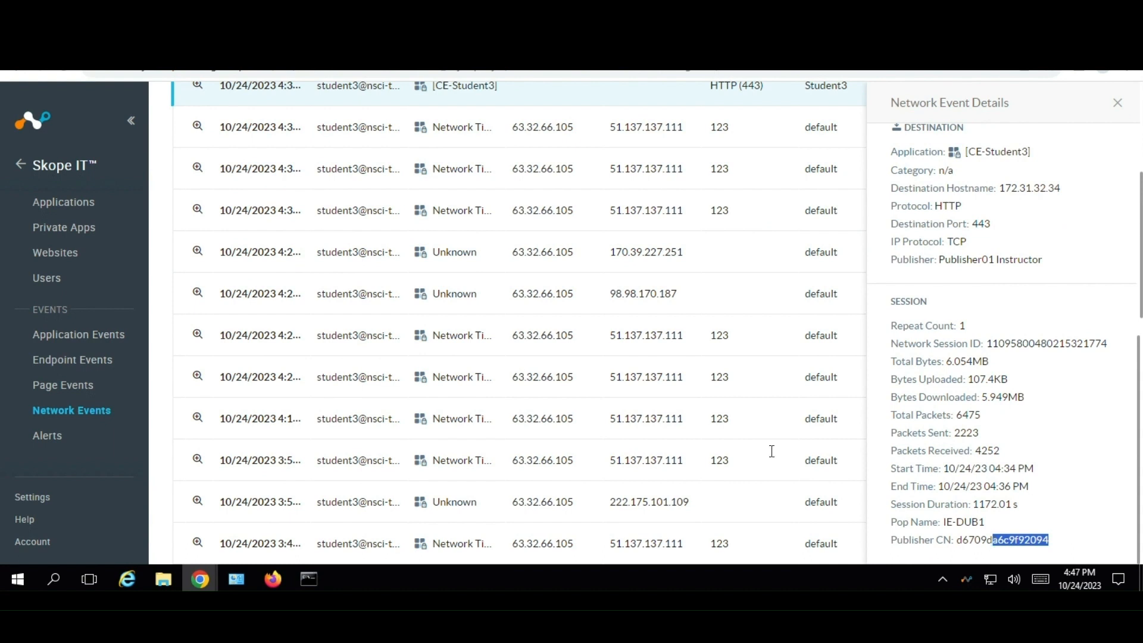
# Go to the Publishers list in the Security Cloud Platform settings and check the CN of both publishers
pyautogui.click(140, 43)
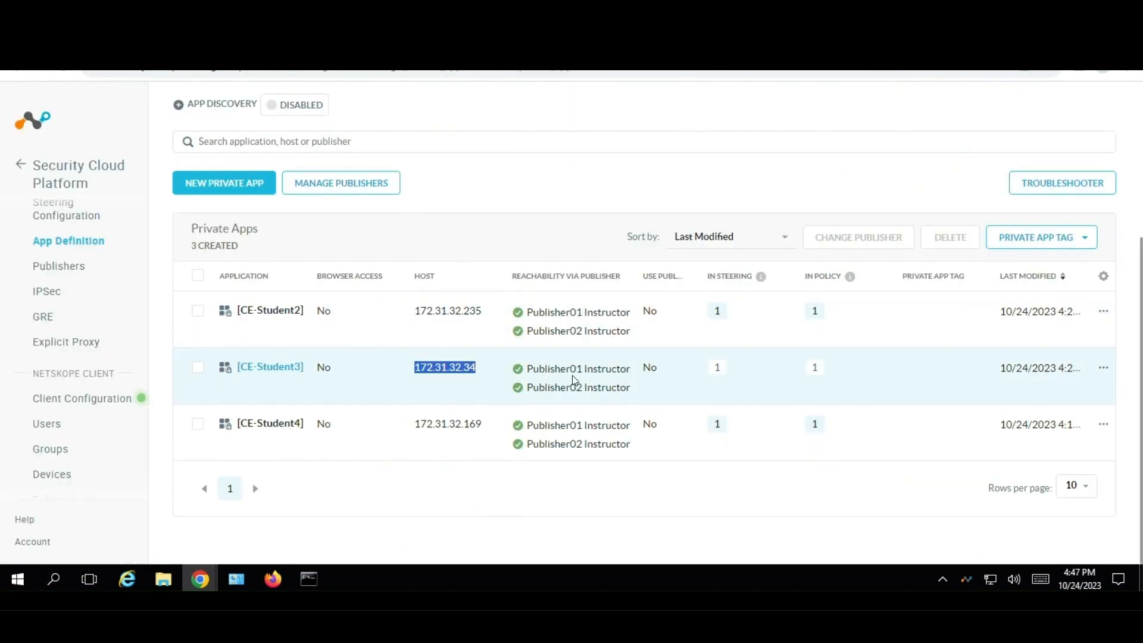
pyautogui.click(59, 266)
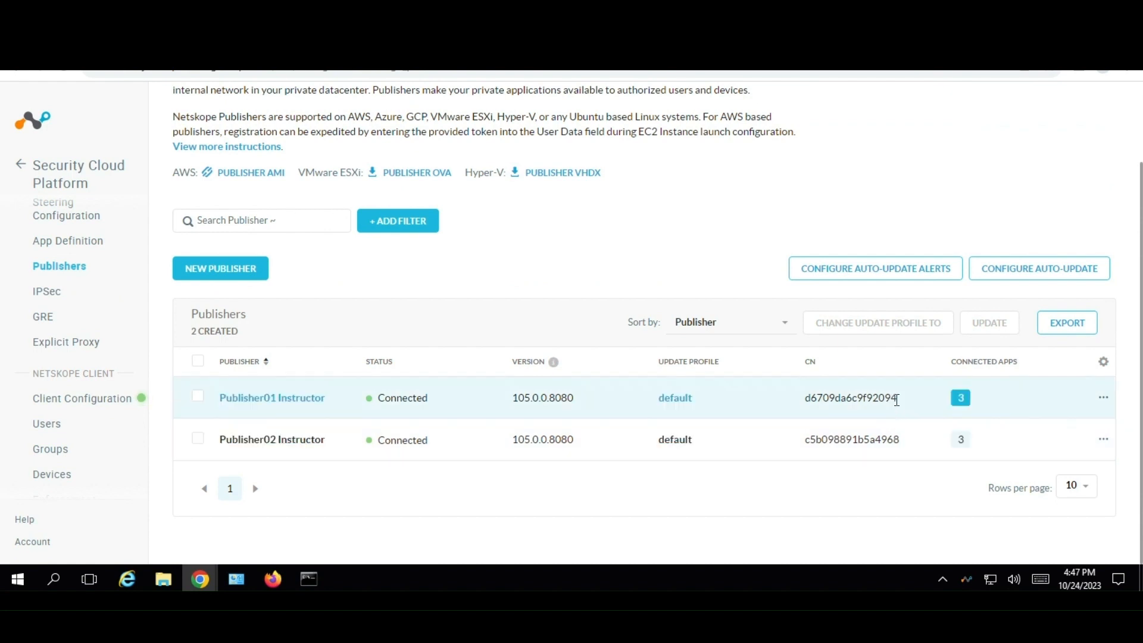
pyautogui.moveTo(898, 400); pyautogui.dragTo(879, 397)
pyautogui.moveTo(899, 441); pyautogui.dragTo(879, 450)
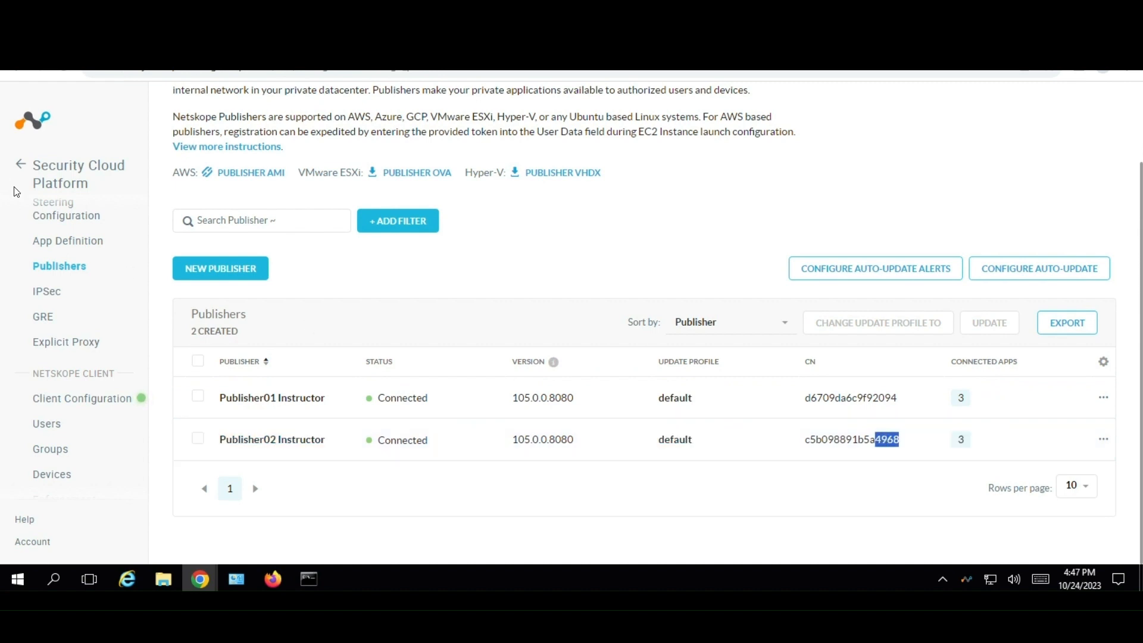
# Return to the private apps list in App Definition and view the apps' publisher reachability
pyautogui.click(50, 243)
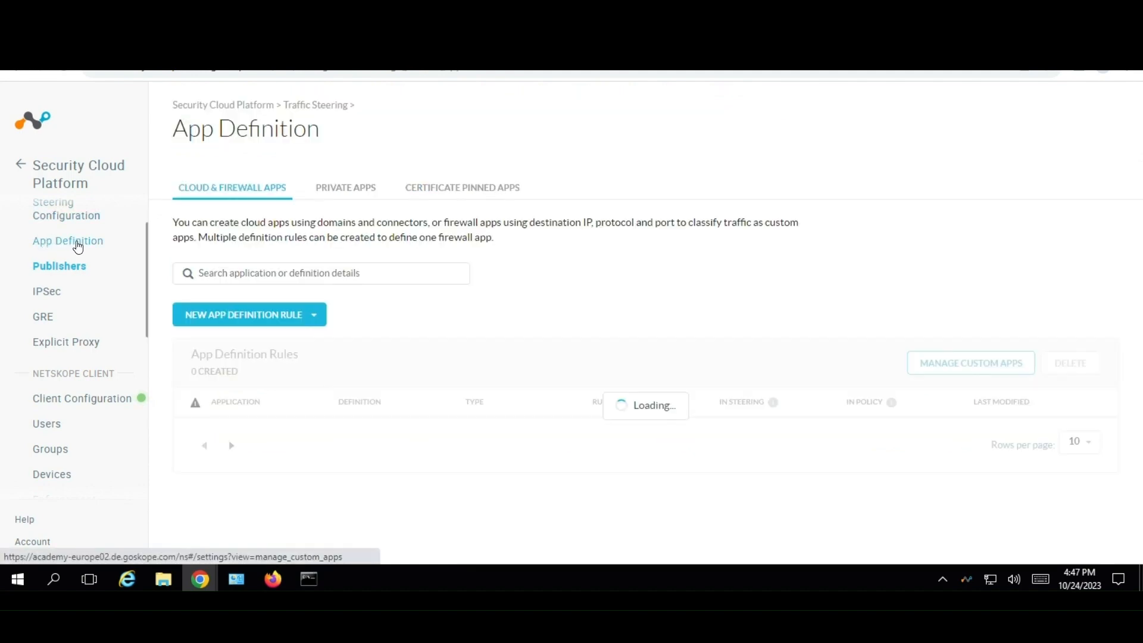
pyautogui.click(348, 189)
pyautogui.scroll(-4, 321, 447)
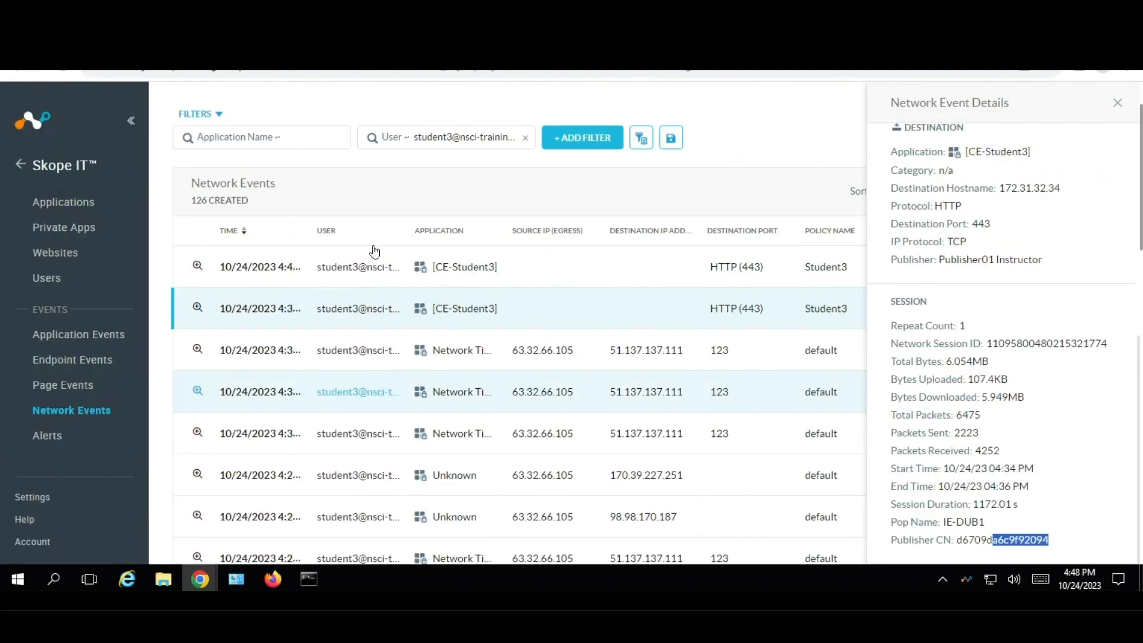
# Review the newest CE-Student3 network event's session details again, and go back to the Publishers list
pyautogui.scroll(2, 393, 310)
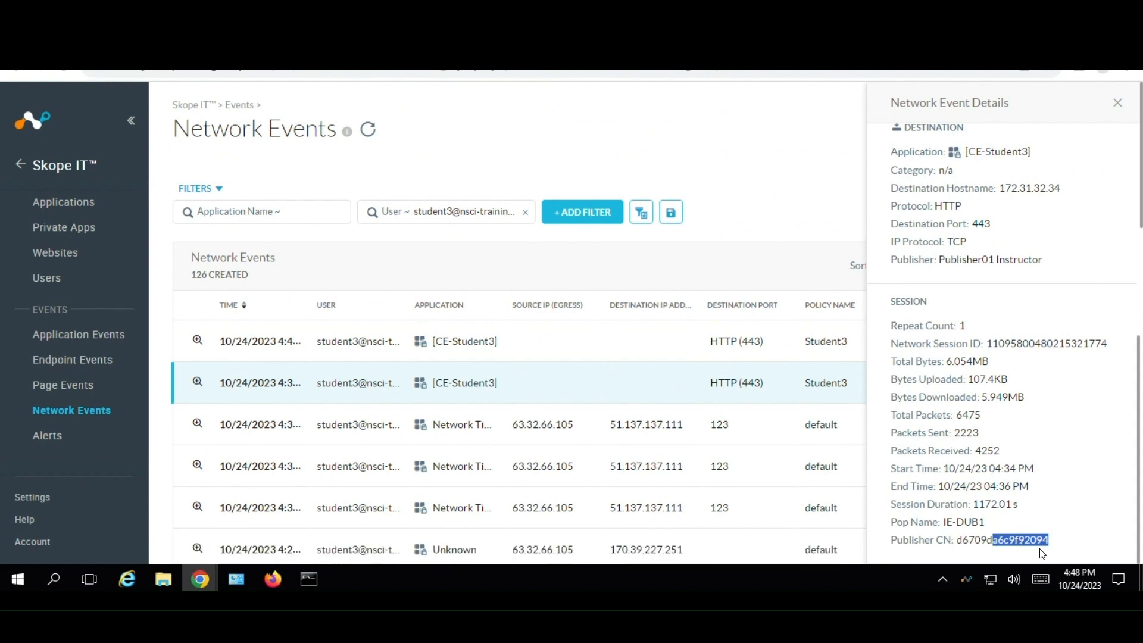
pyautogui.click(198, 343)
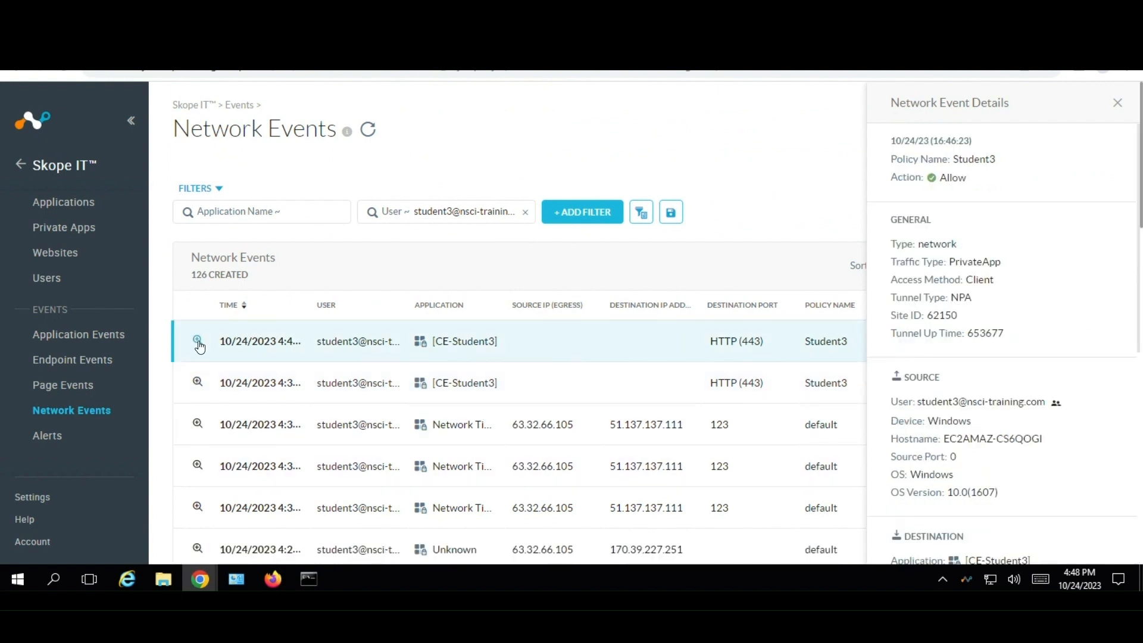
pyautogui.scroll(-5, 999, 517)
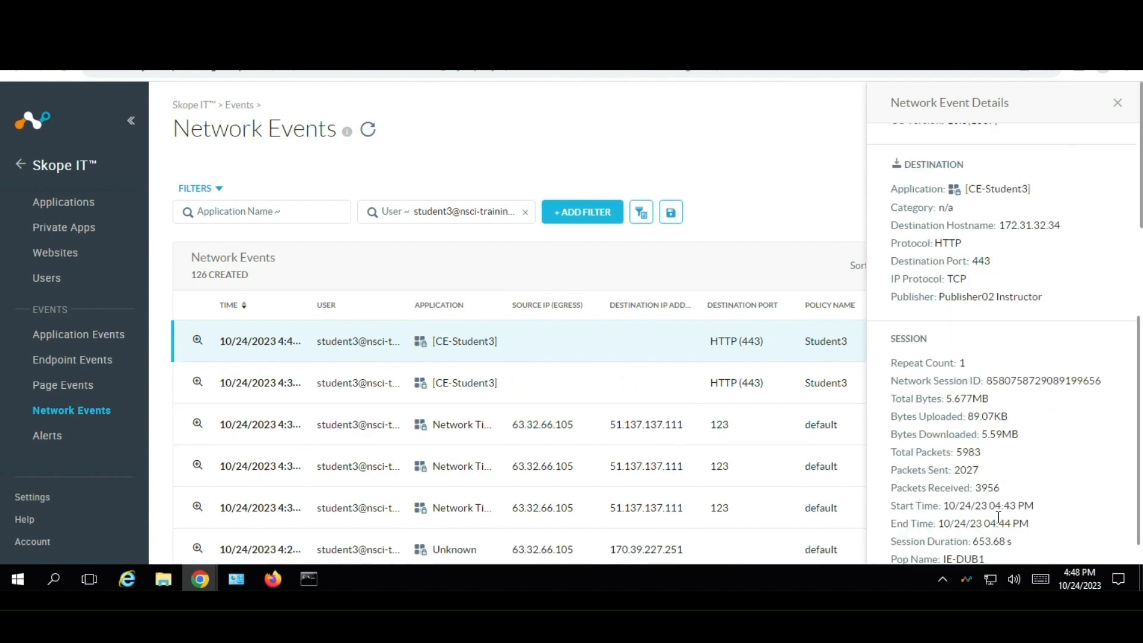
pyautogui.scroll(-1, 999, 517)
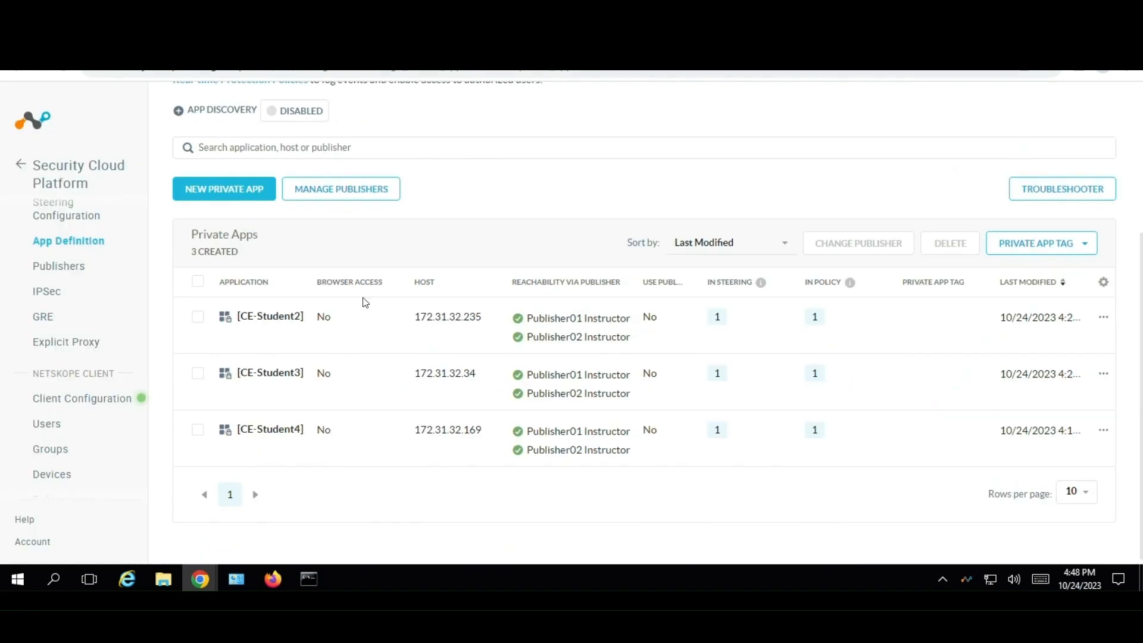
pyautogui.click(58, 271)
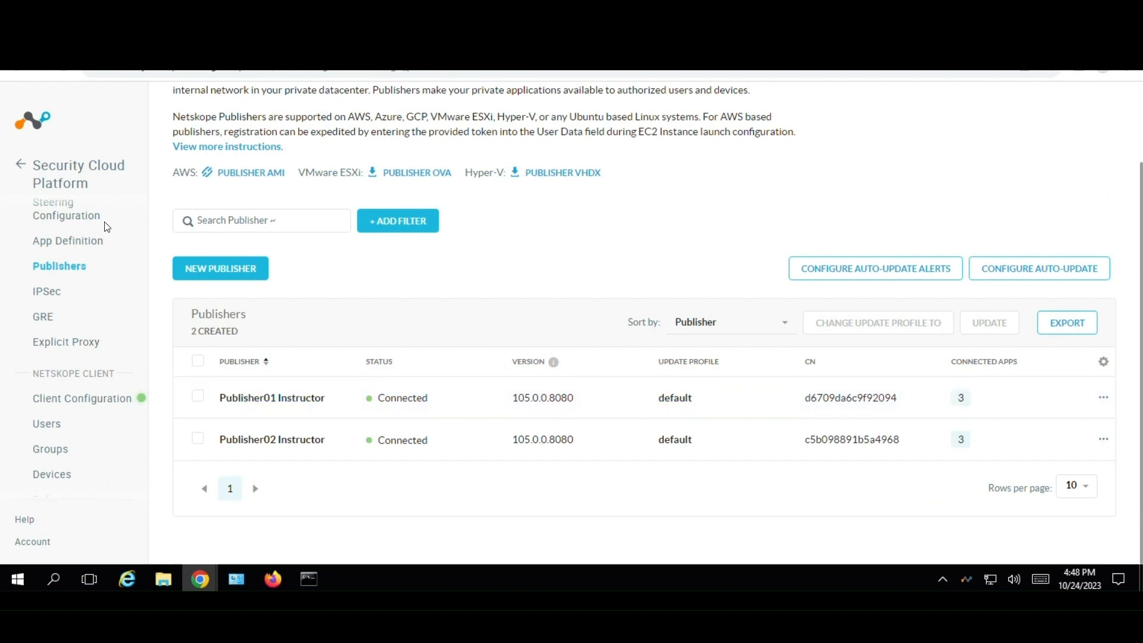
# Go to the private apps list in App Definition and briefly open the CE-Student2 app's settings
pyautogui.click(59, 244)
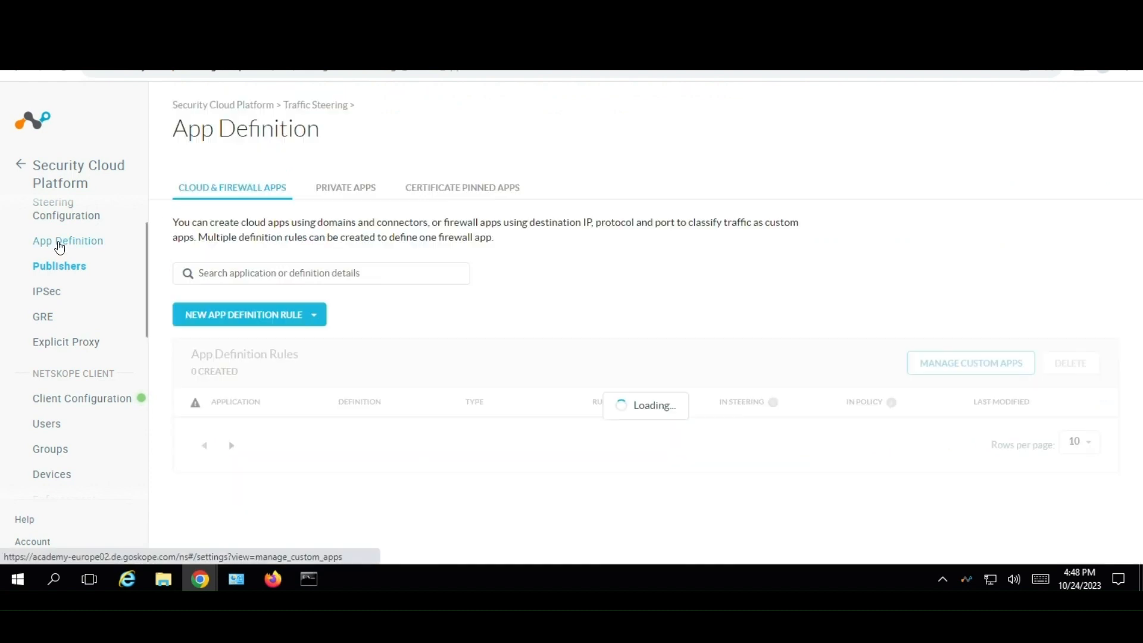
pyautogui.click(340, 188)
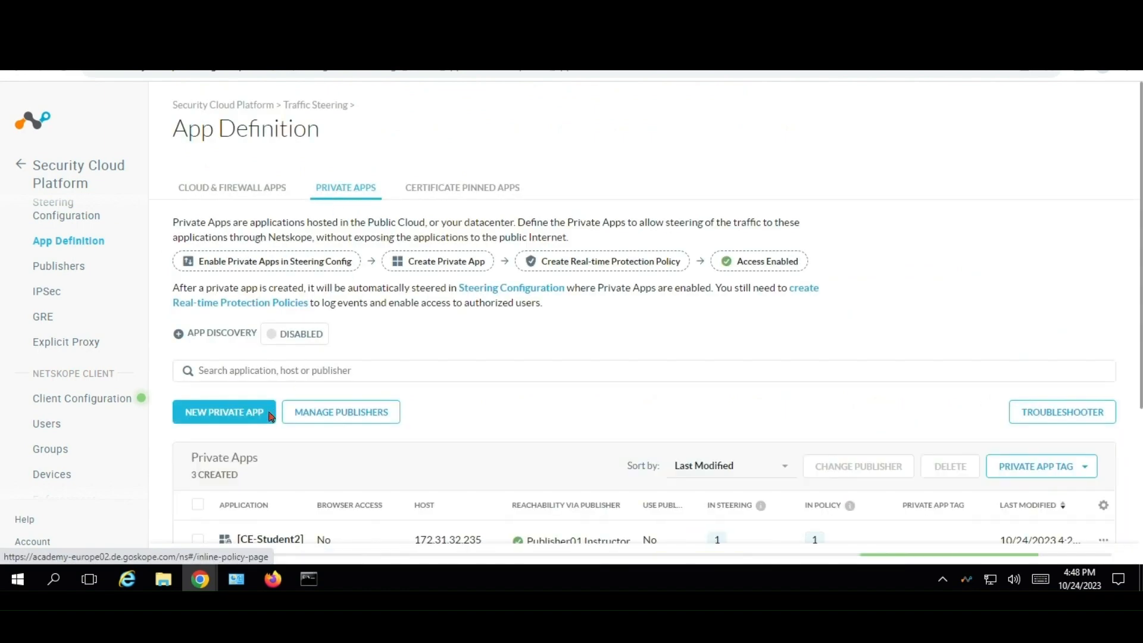
pyautogui.scroll(-3, 226, 381)
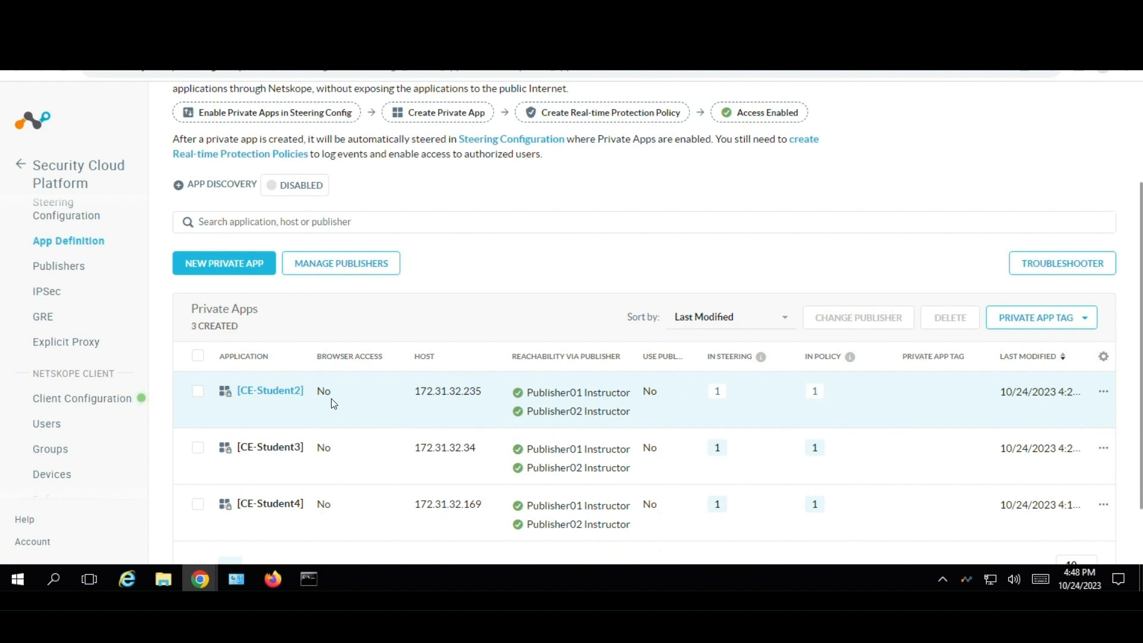
pyautogui.click(265, 394)
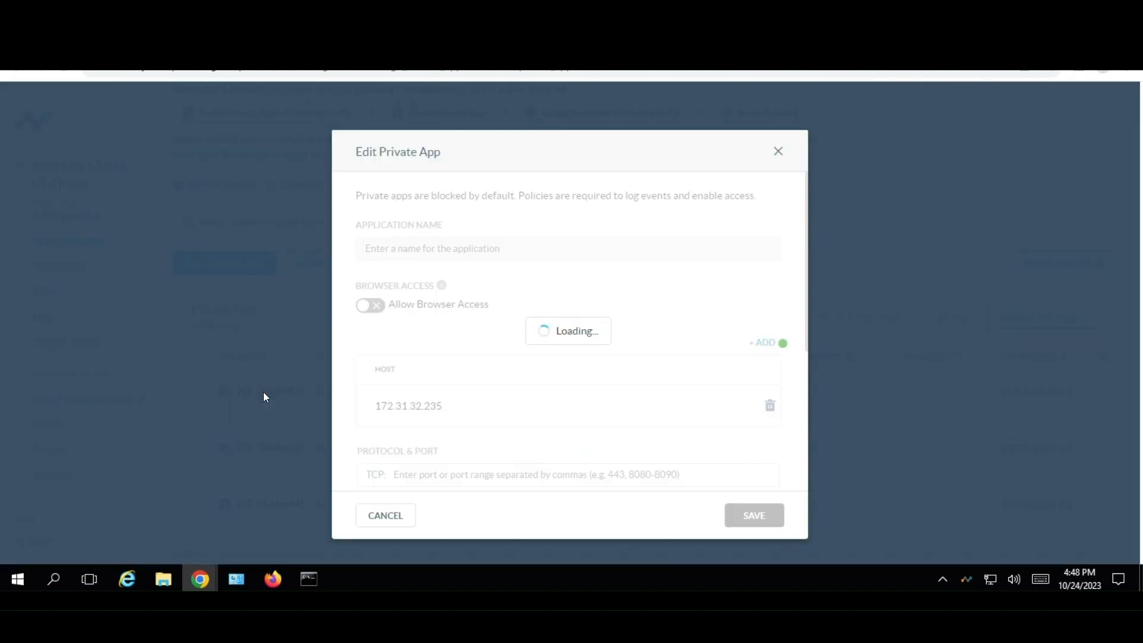
pyautogui.click(781, 153)
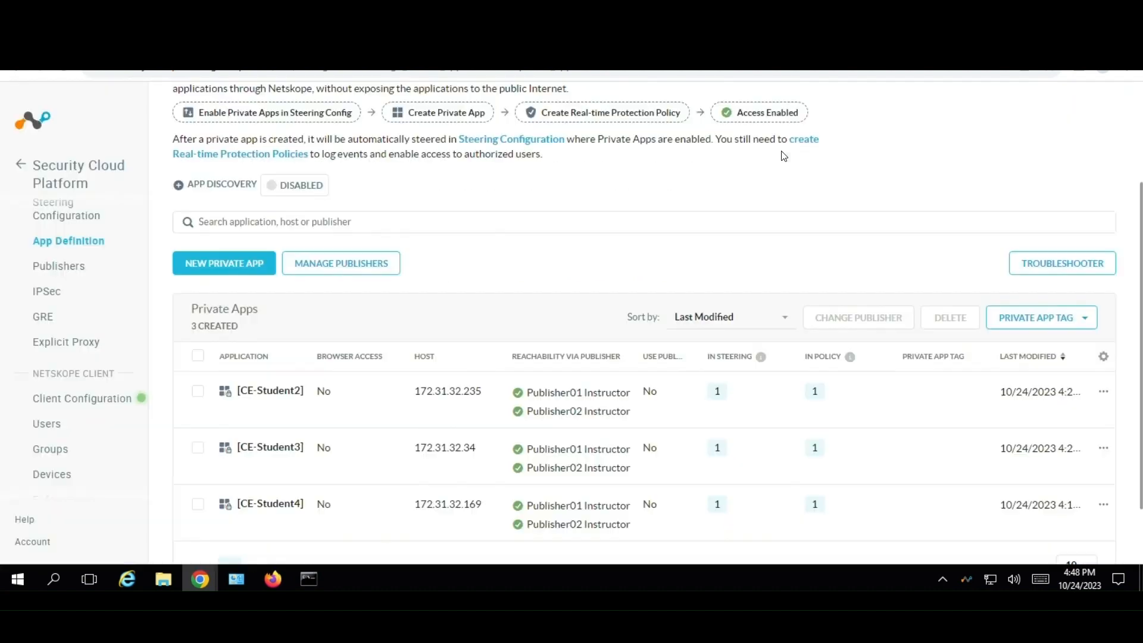
# Review the CE-Student3 private app's host, TCP ports, publishers and DNS resolution setting, and close it without saving
pyautogui.click(271, 448)
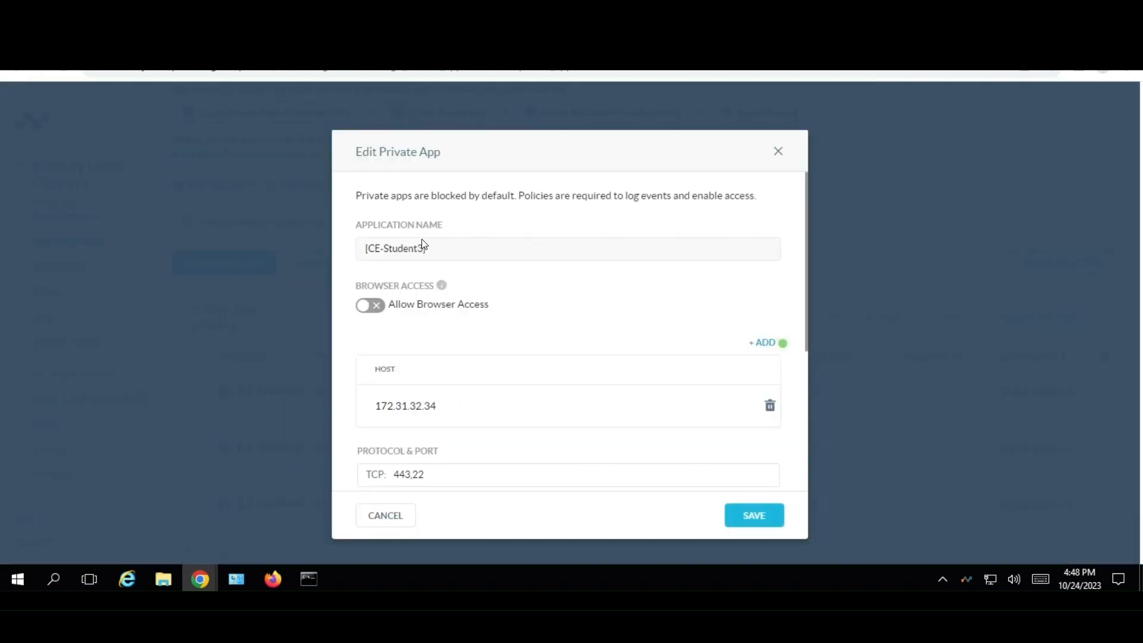
pyautogui.scroll(-3, 421, 240)
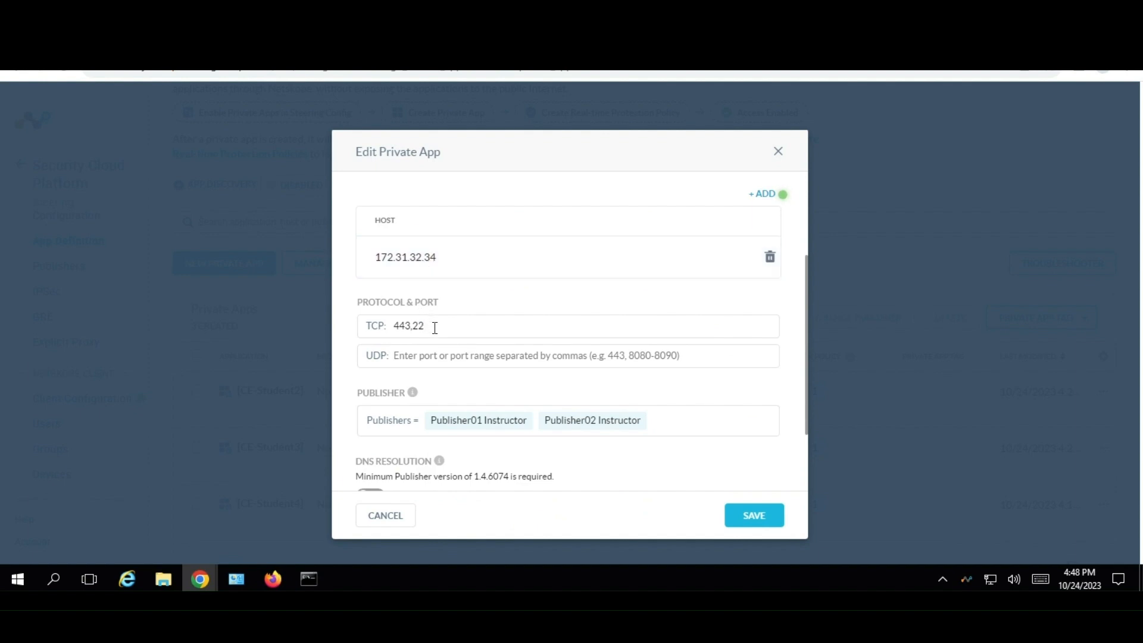
pyautogui.scroll(-2, 446, 388)
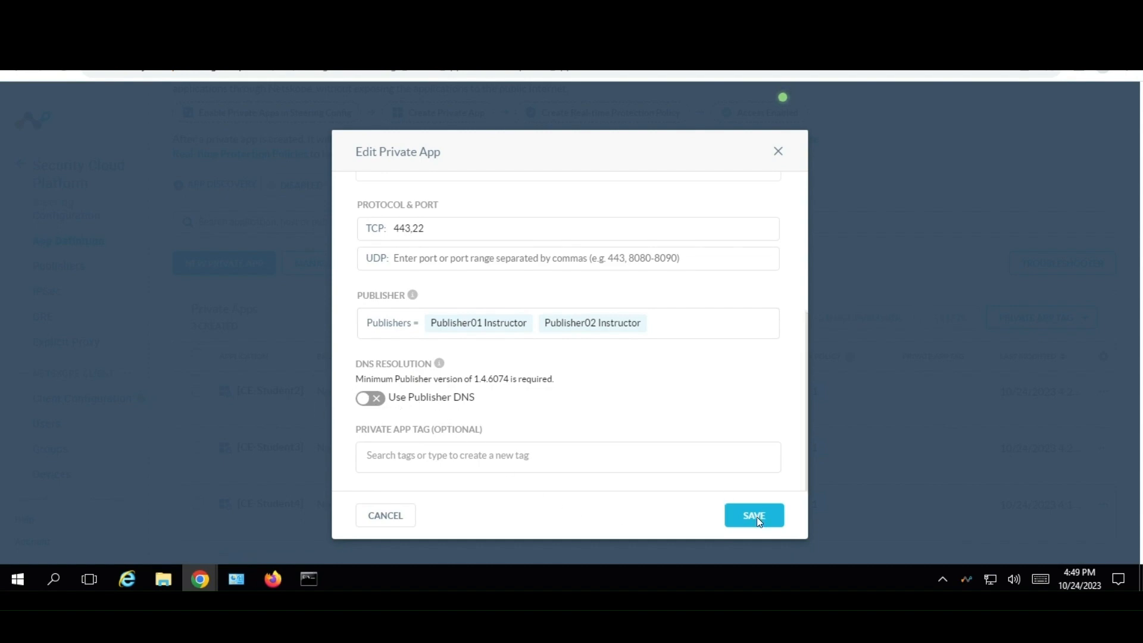
pyautogui.click(777, 153)
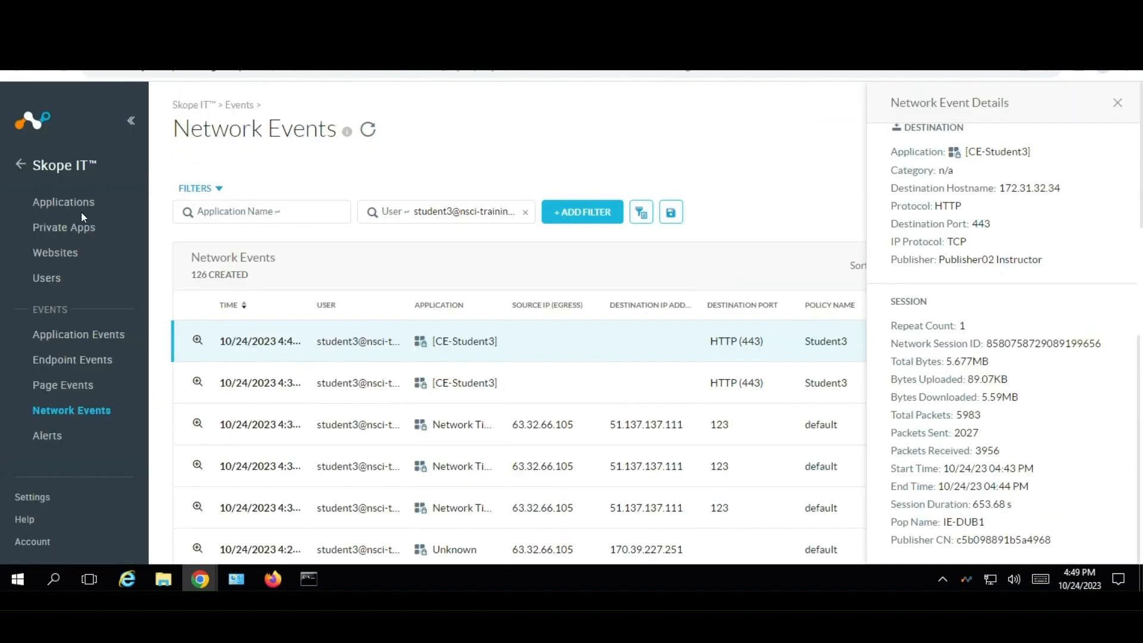
# Open the Student3 policy under Real-time Protection and review its source user, access method, private app destination, action and status
pyautogui.click(21, 165)
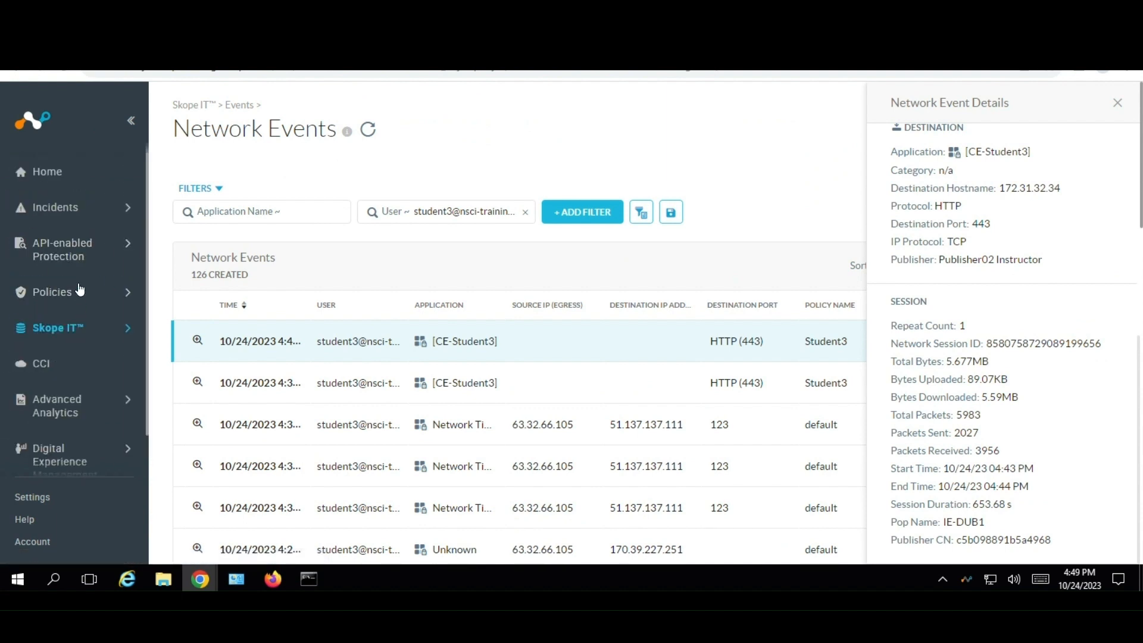
pyautogui.click(80, 296)
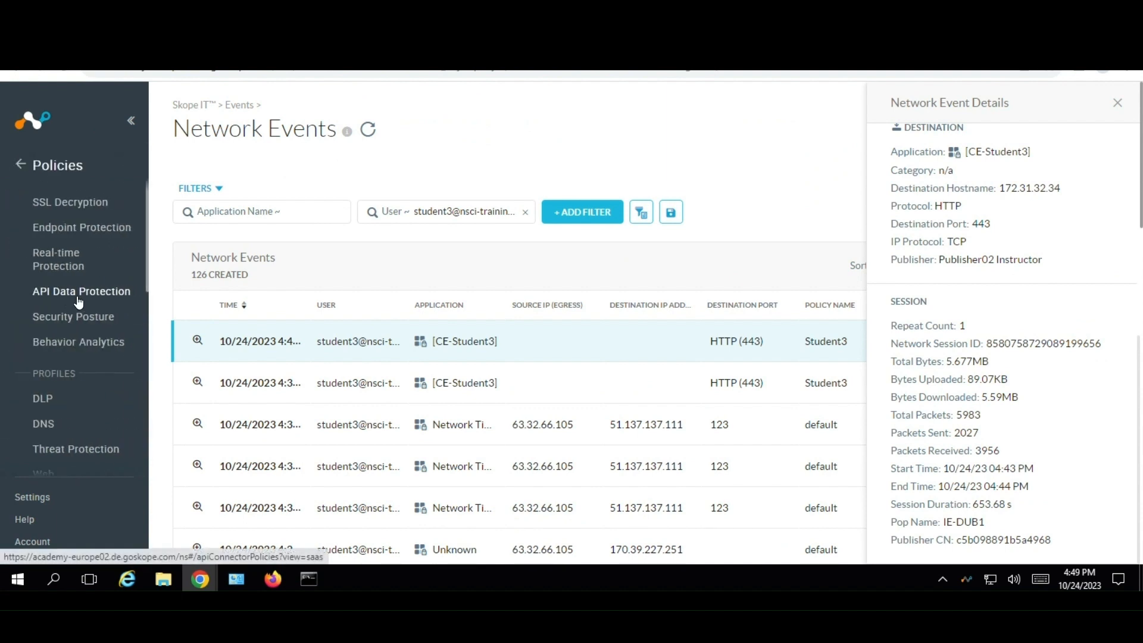
pyautogui.click(64, 260)
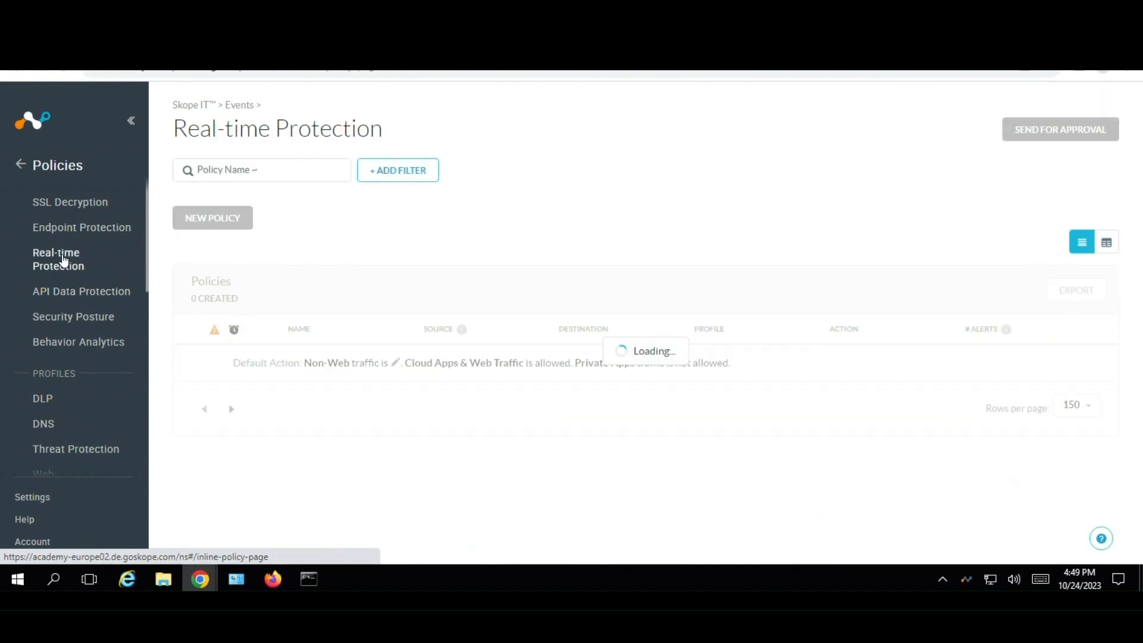
pyautogui.scroll(-1, 309, 471)
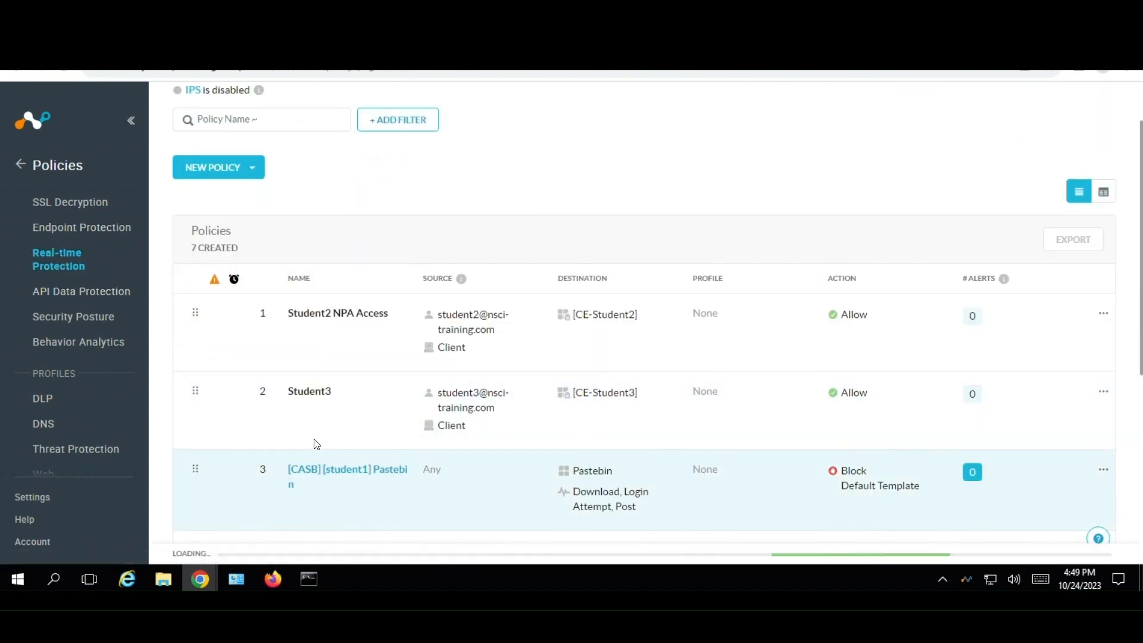
pyautogui.click(312, 391)
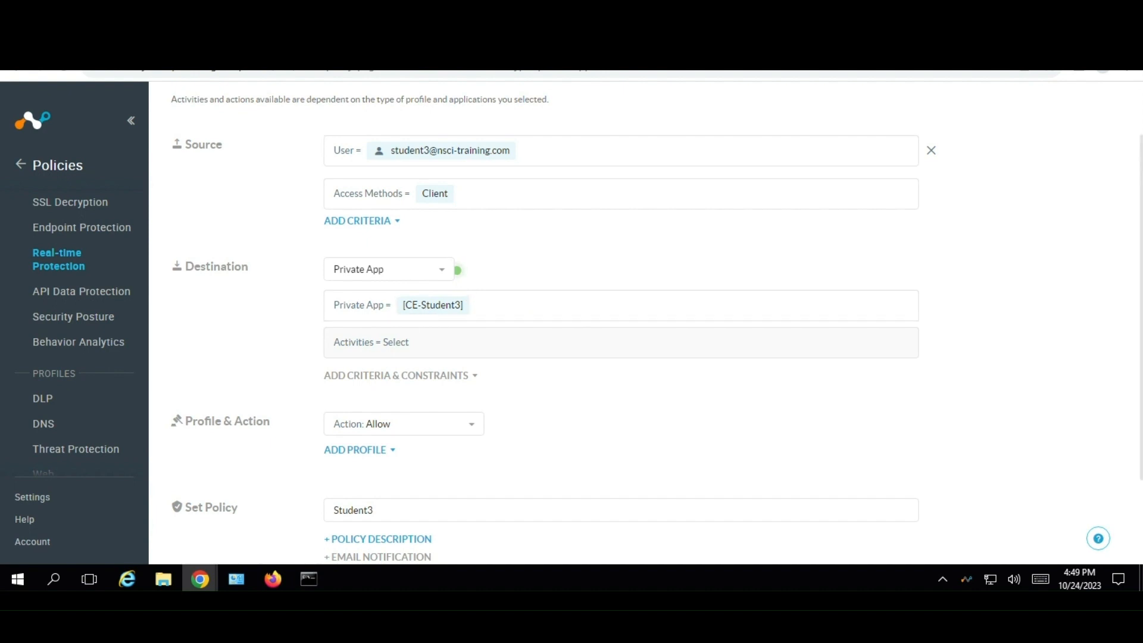
pyautogui.click(262, 42)
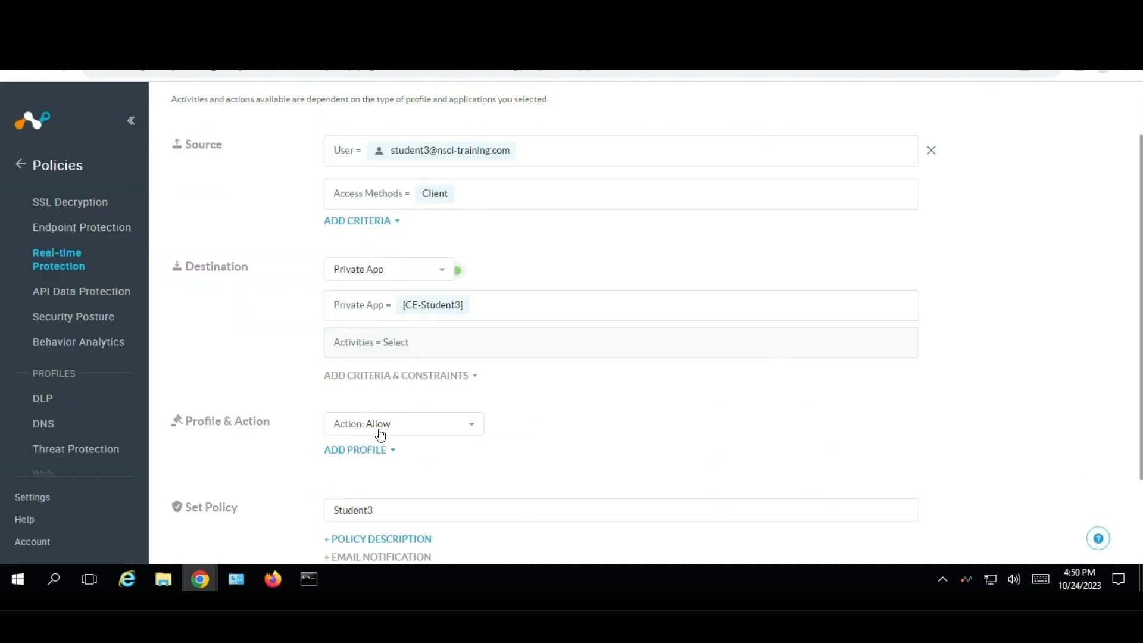
pyautogui.scroll(-1, 393, 430)
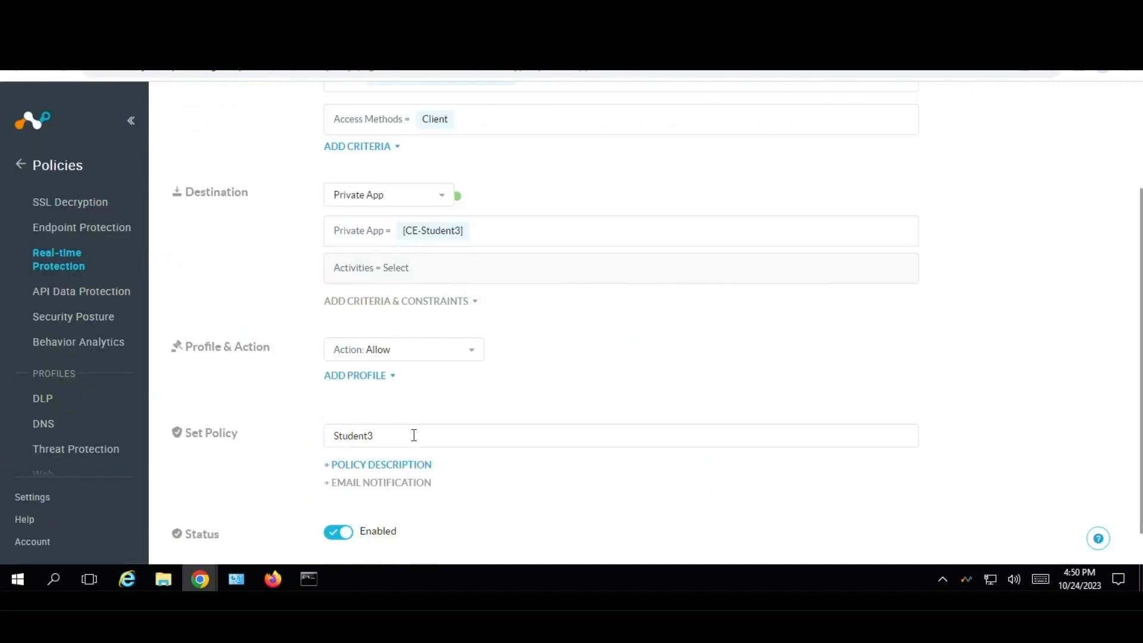
pyautogui.scroll(-1, 414, 435)
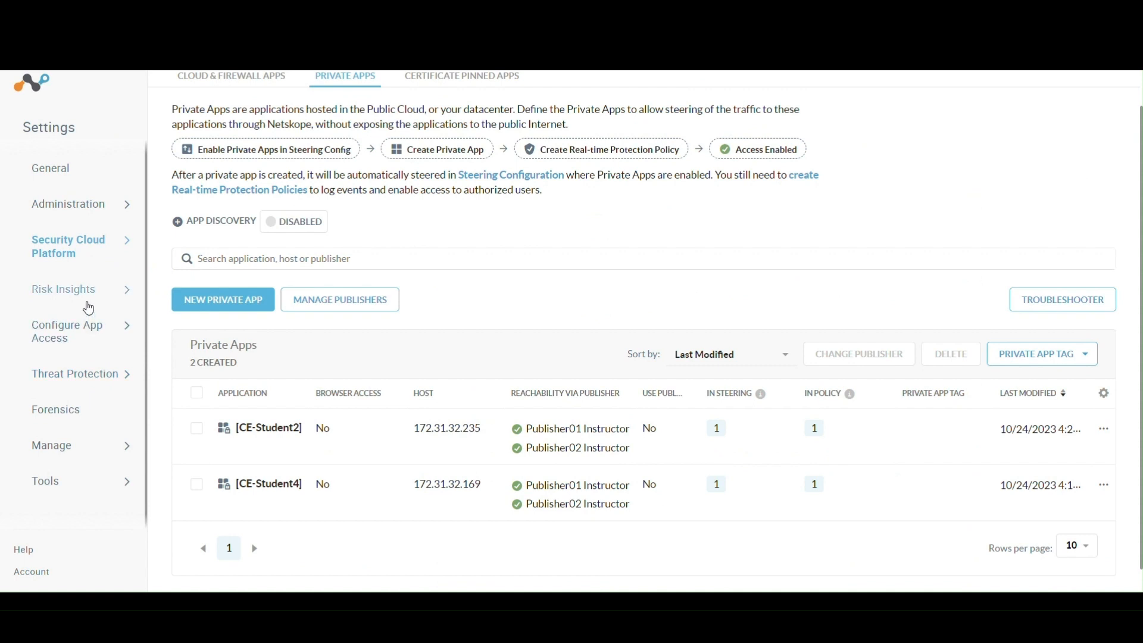
# Open the Default tenant config for editing in the Security Cloud Platform's Steering Configuration and view its private app steering section
pyautogui.click(73, 246)
pyautogui.click(20, 128)
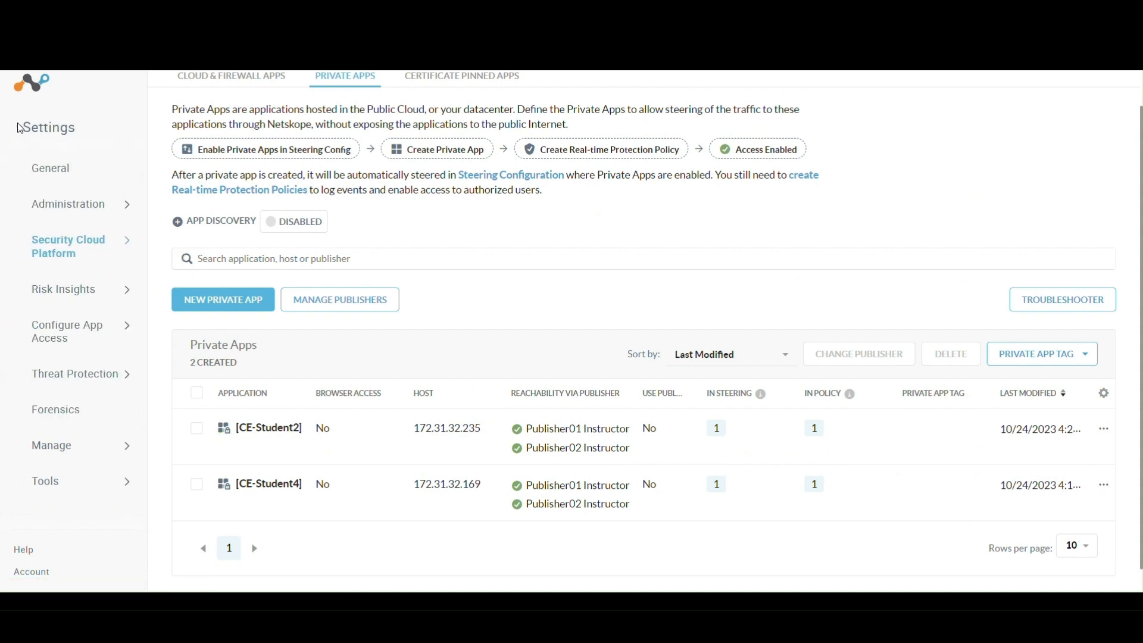
pyautogui.click(66, 251)
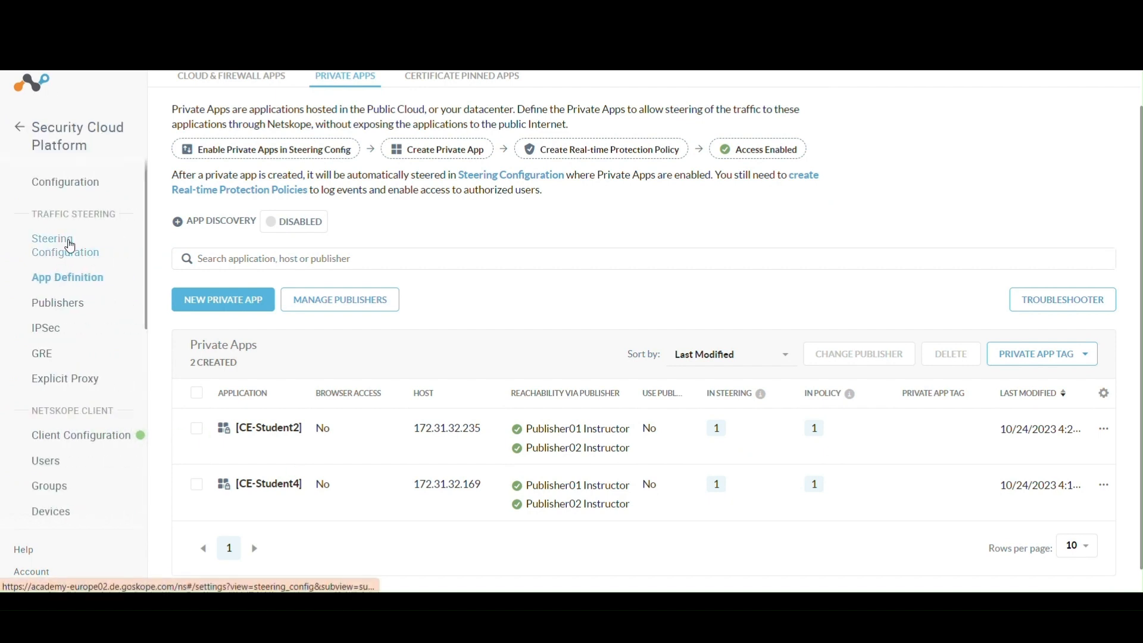
pyautogui.click(68, 248)
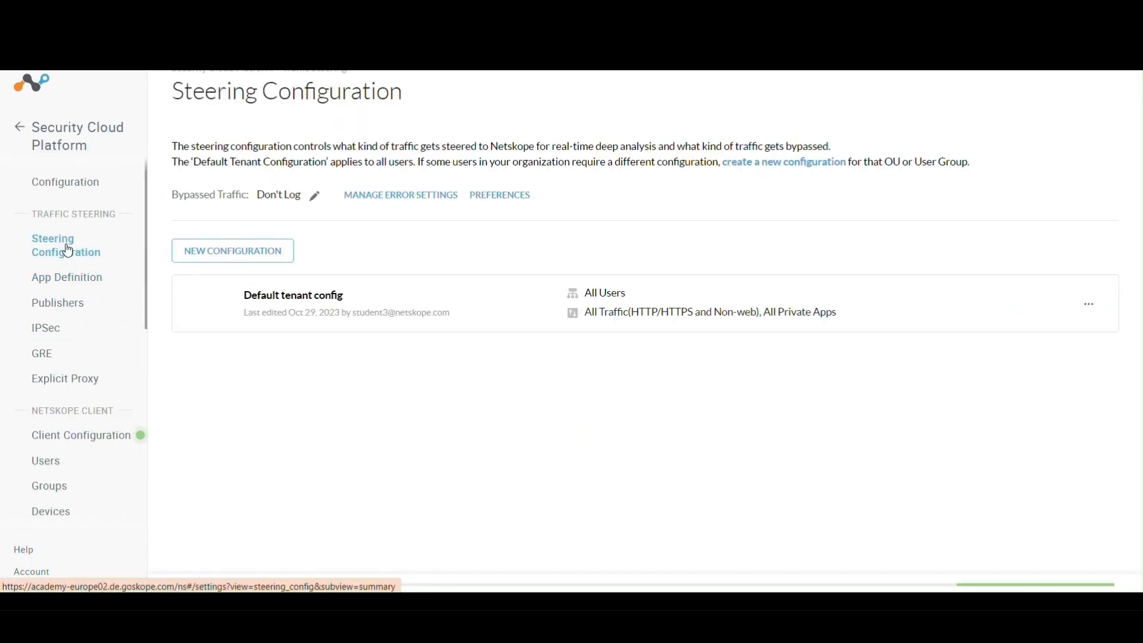
pyautogui.click(1089, 305)
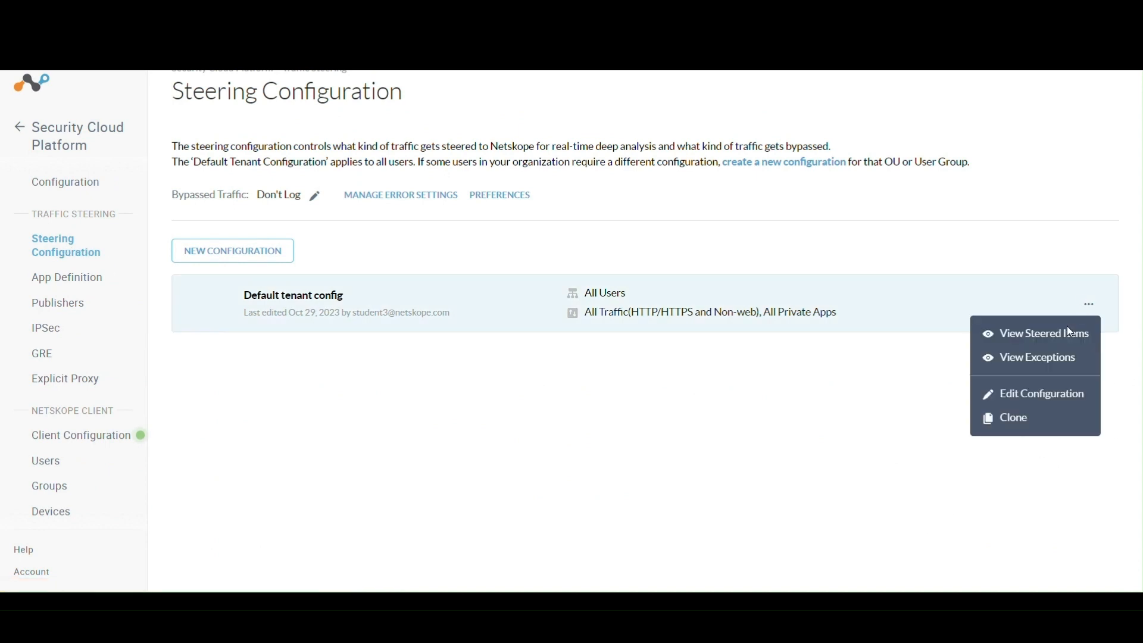
pyautogui.click(1042, 394)
pyautogui.scroll(-1, 351, 482)
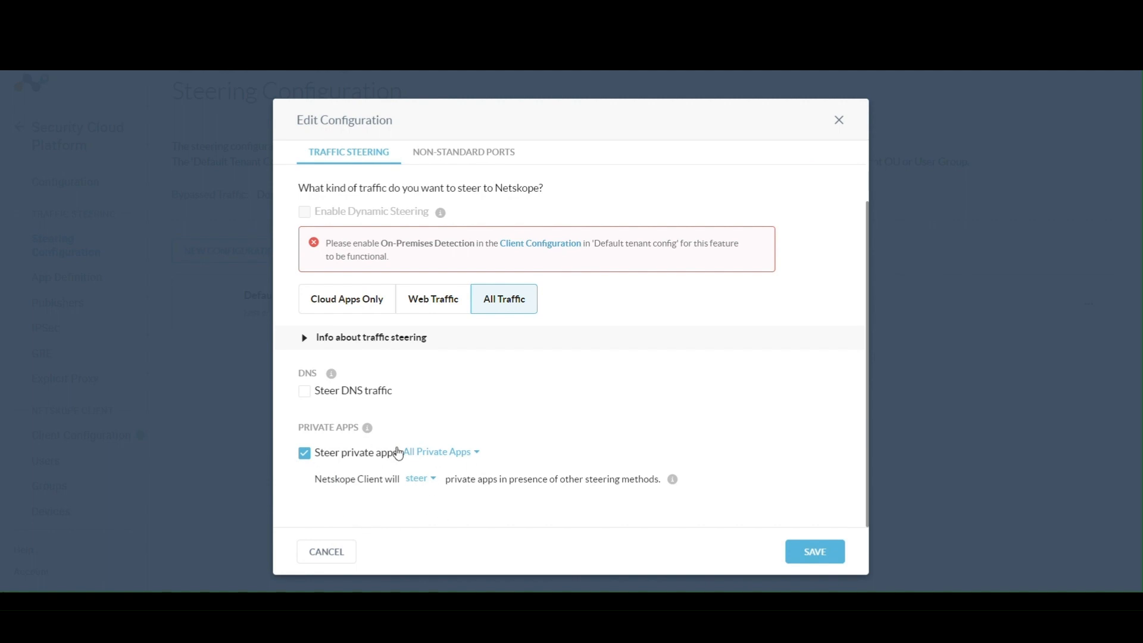
# Examine the choices for which private apps are steered and for steering alongside other methods, and close the configuration without saving
pyautogui.click(424, 480)
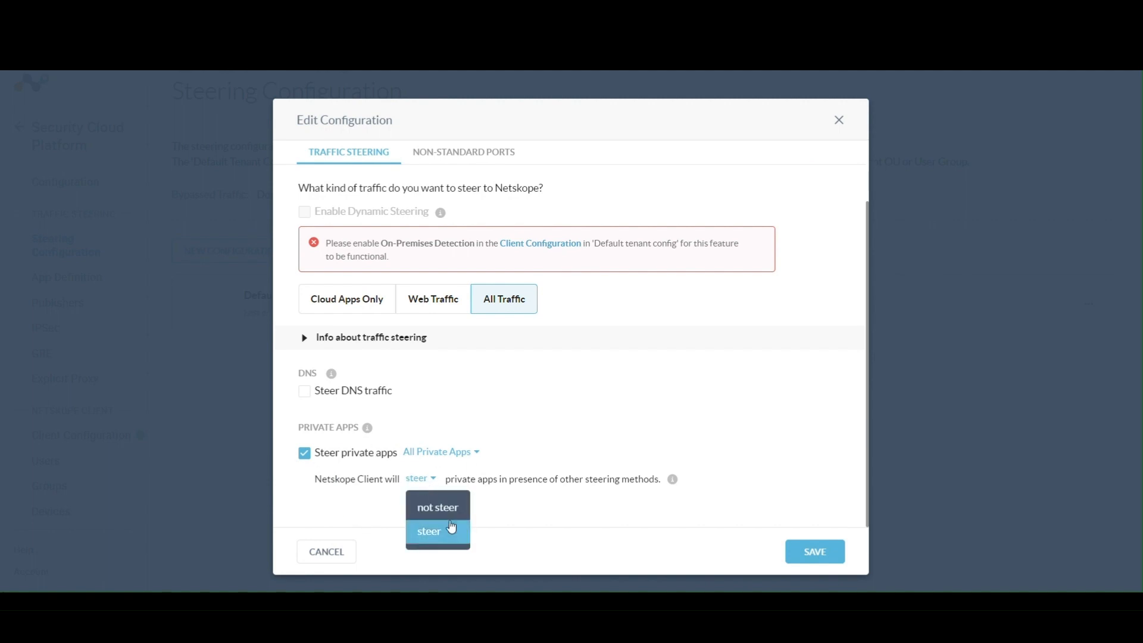
pyautogui.click(550, 447)
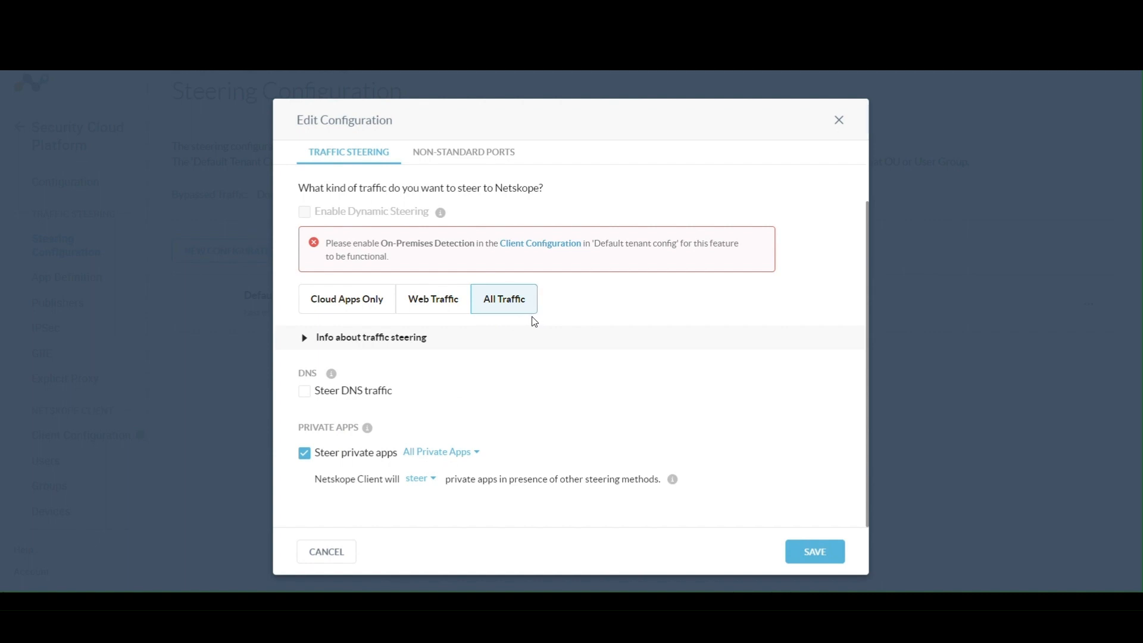
pyautogui.click(437, 464)
pyautogui.click(633, 431)
pyautogui.click(428, 483)
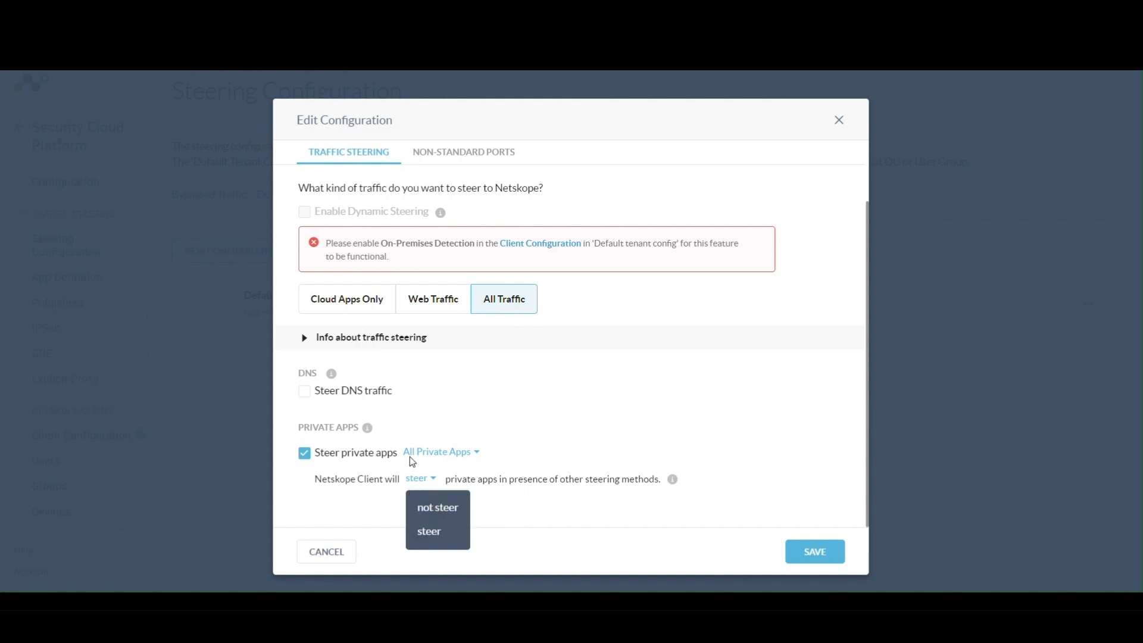
pyautogui.click(632, 429)
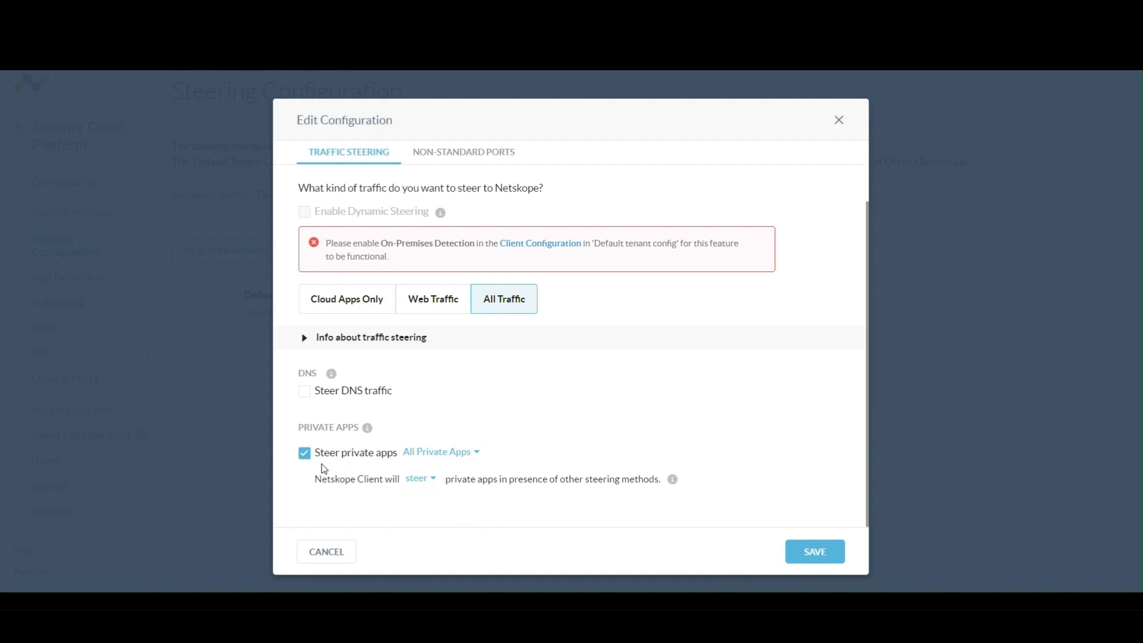
pyautogui.click(425, 482)
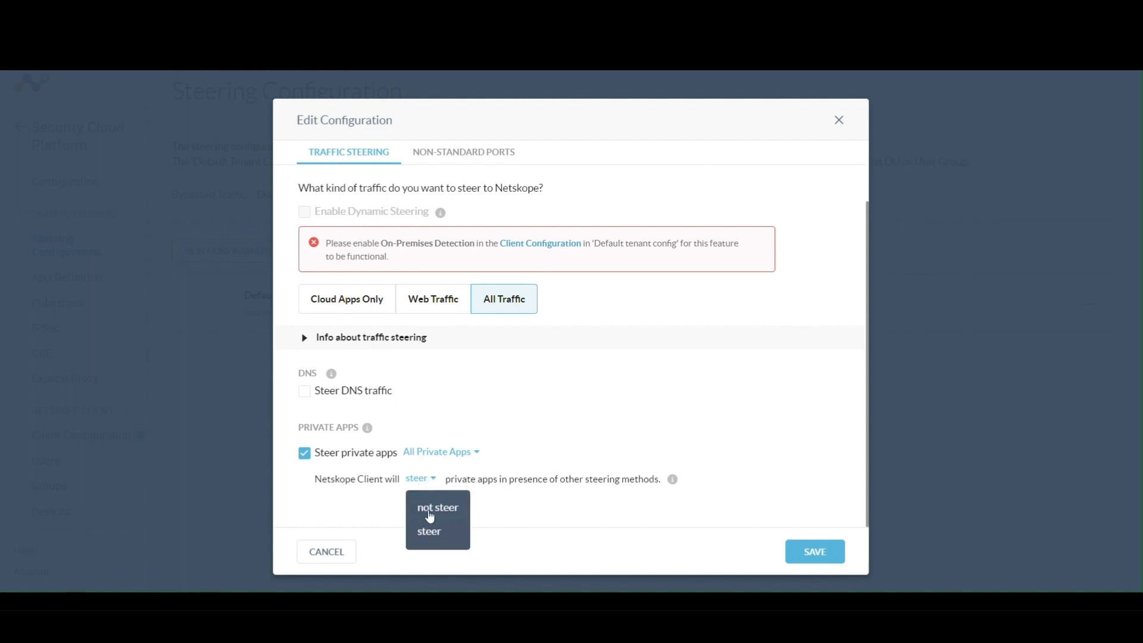
pyautogui.click(519, 420)
pyautogui.click(438, 454)
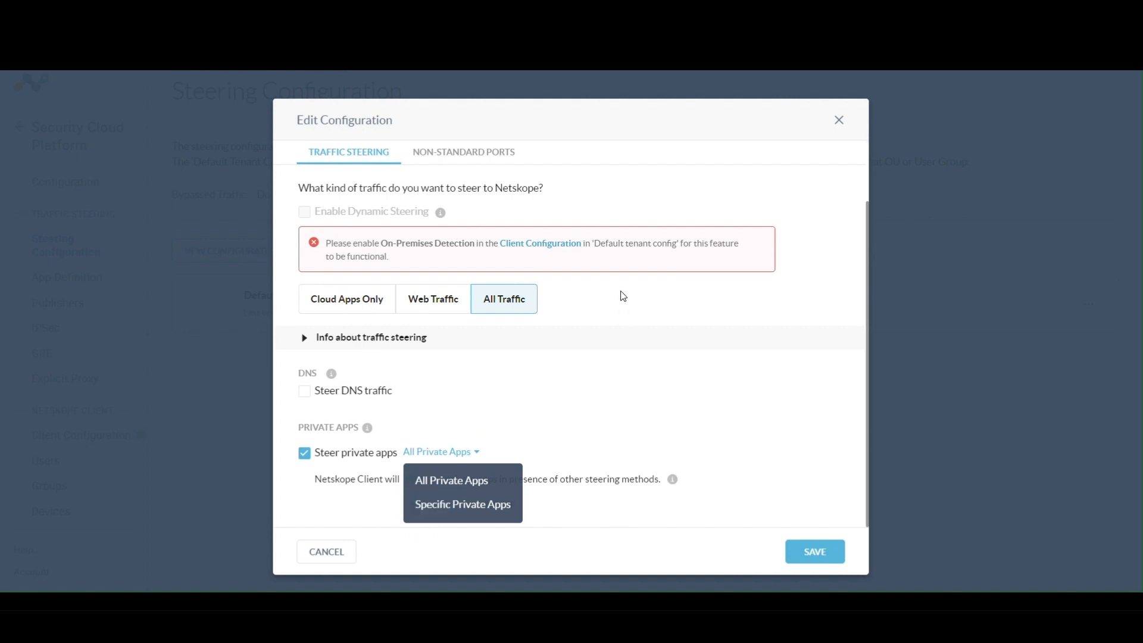
pyautogui.click(840, 120)
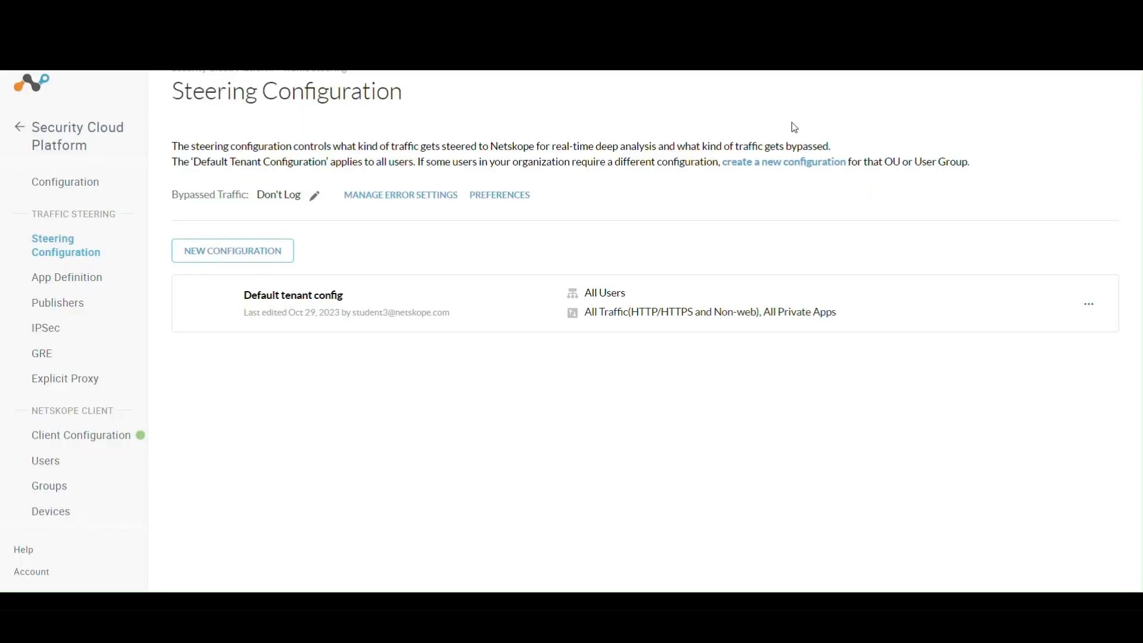